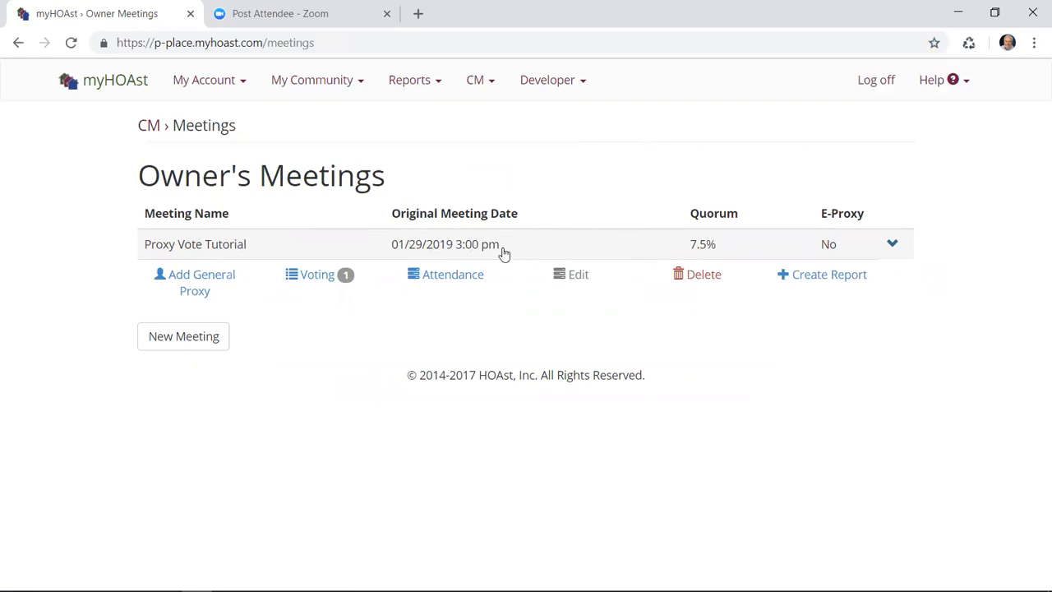
- Open the table for recording meeting votes of the Proxy Vote Tutorial meeting
{"action": "left_click", "coordinate": [319, 282]}
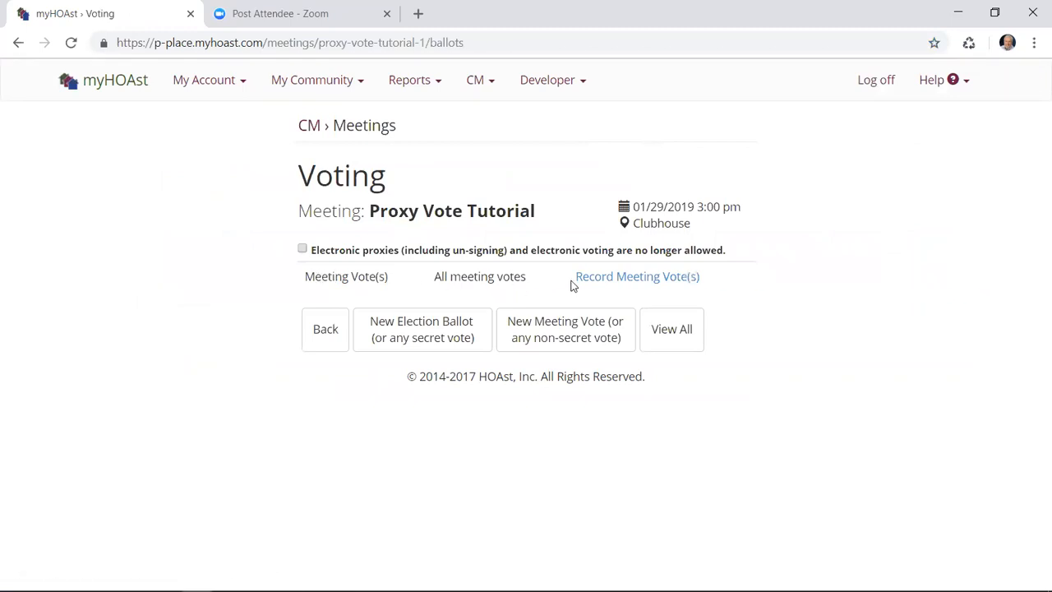
{"action": "left_click", "coordinate": [599, 283]}
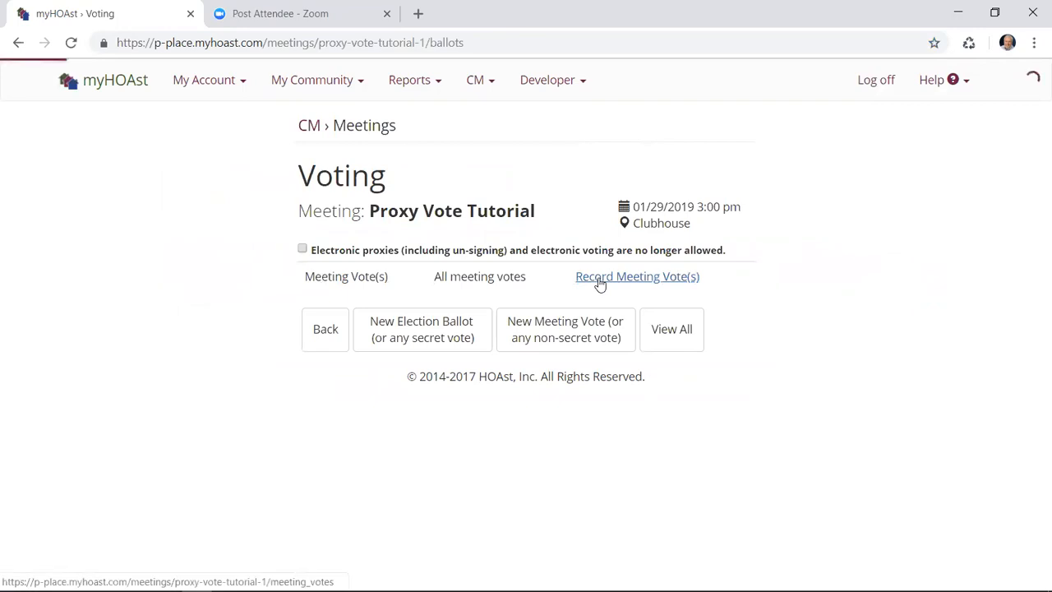
{"action": "scroll", "coordinate": [599, 283], "scroll_direction": "down", "scroll_amount": 2}
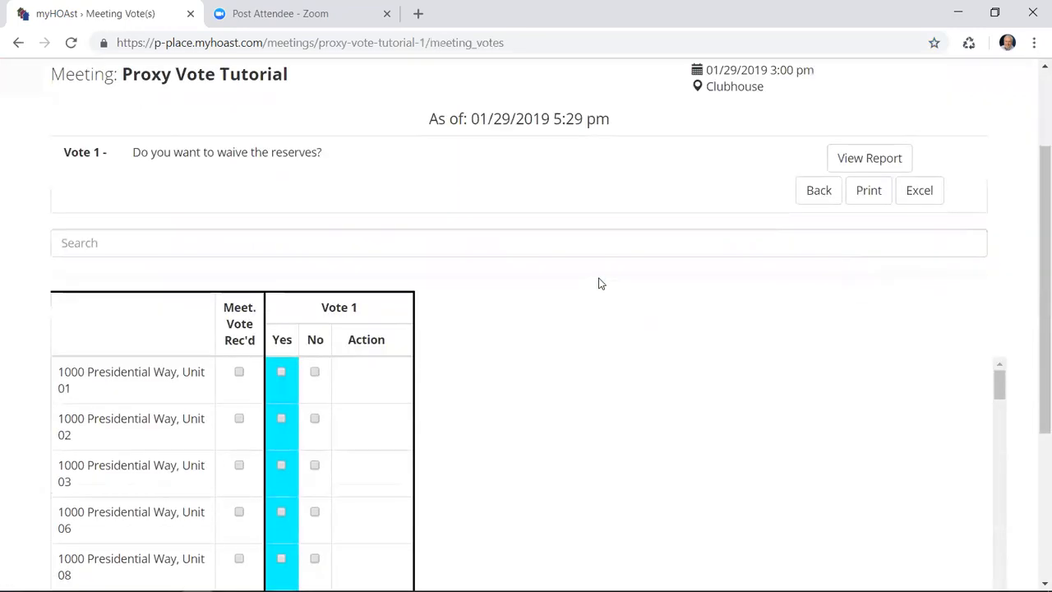
{"action": "scroll", "coordinate": [599, 282], "scroll_direction": "down", "scroll_amount": 2}
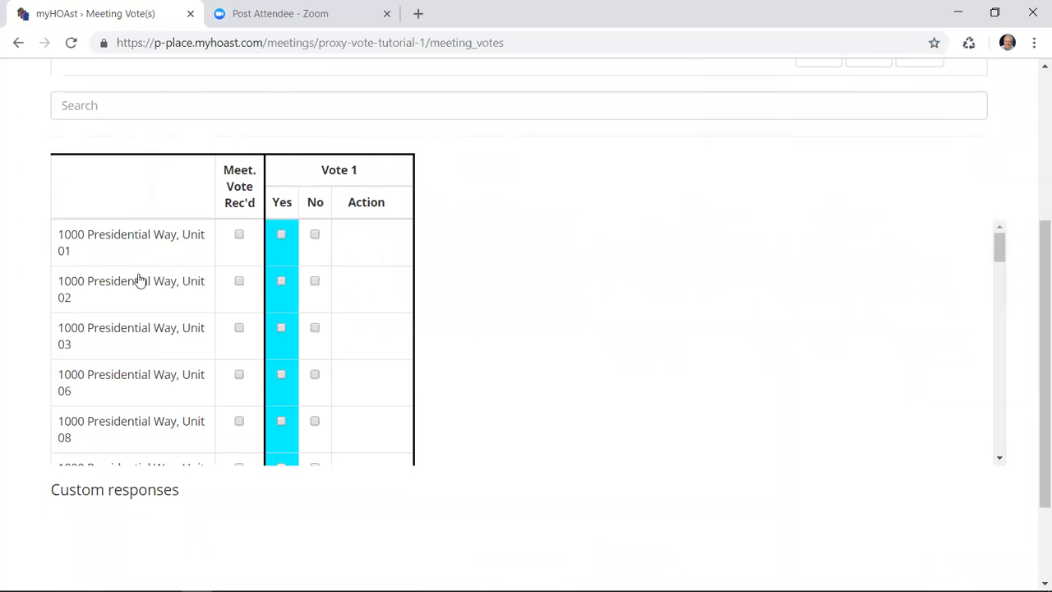
- Save a received Yes vote on Vote 1 for Unit 01 and cancel that recorded vote
{"action": "left_click", "coordinate": [238, 236]}
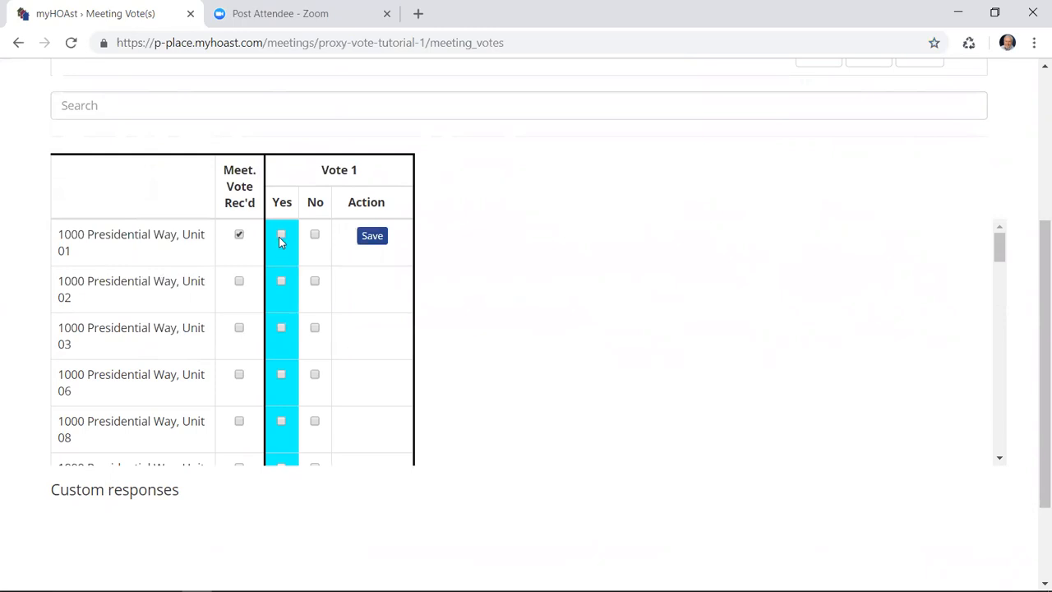
{"action": "left_click", "coordinate": [366, 237]}
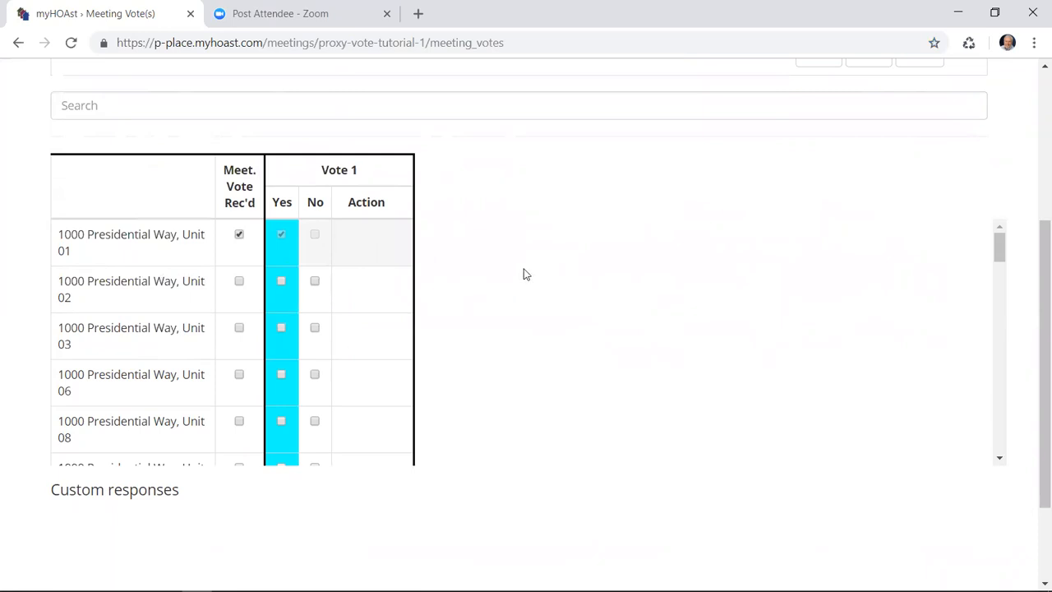
{"action": "left_click", "coordinate": [239, 236]}
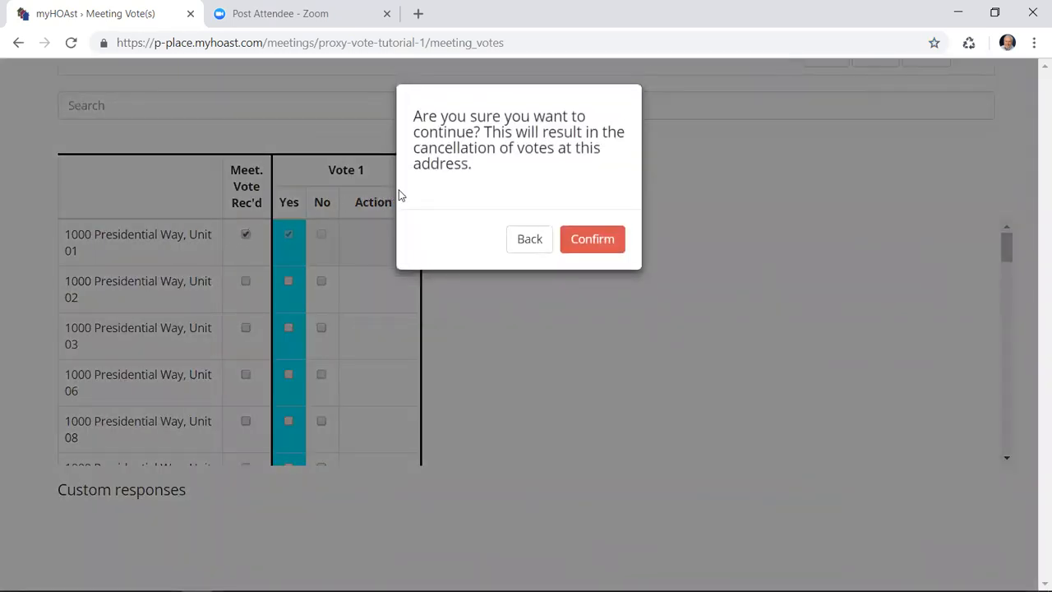
{"action": "left_click", "coordinate": [593, 239]}
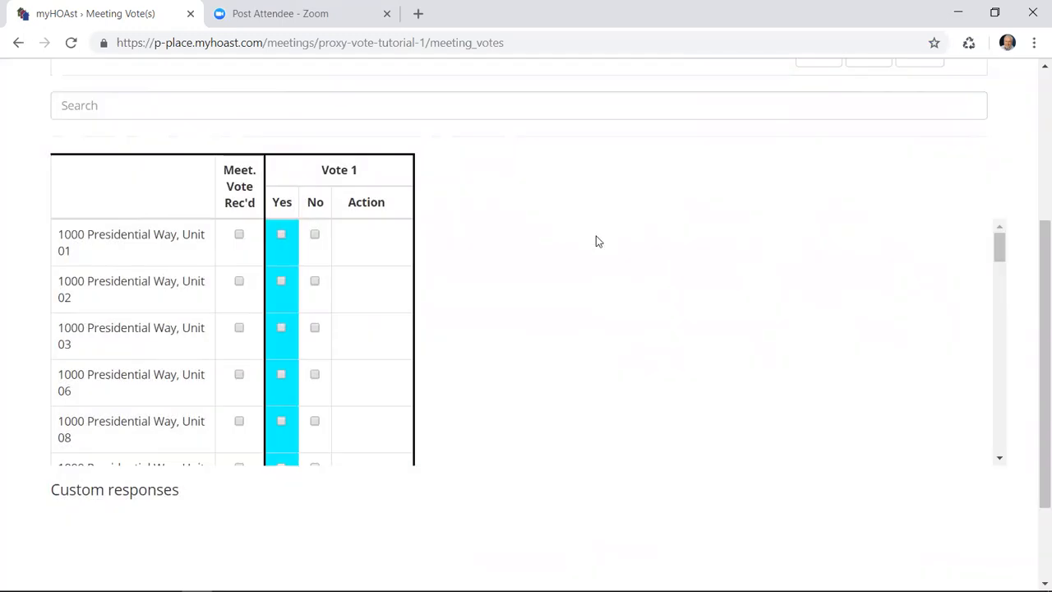
- Mark Unit 01's meeting vote as received and save it with No on Vote 1
{"action": "left_click", "coordinate": [240, 237]}
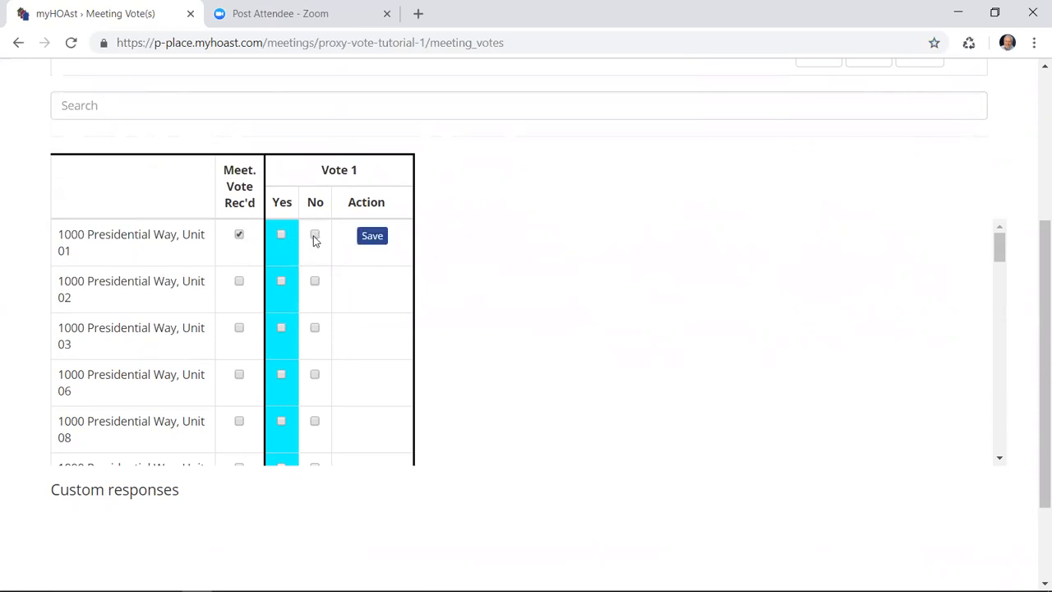
{"action": "left_click", "coordinate": [370, 238]}
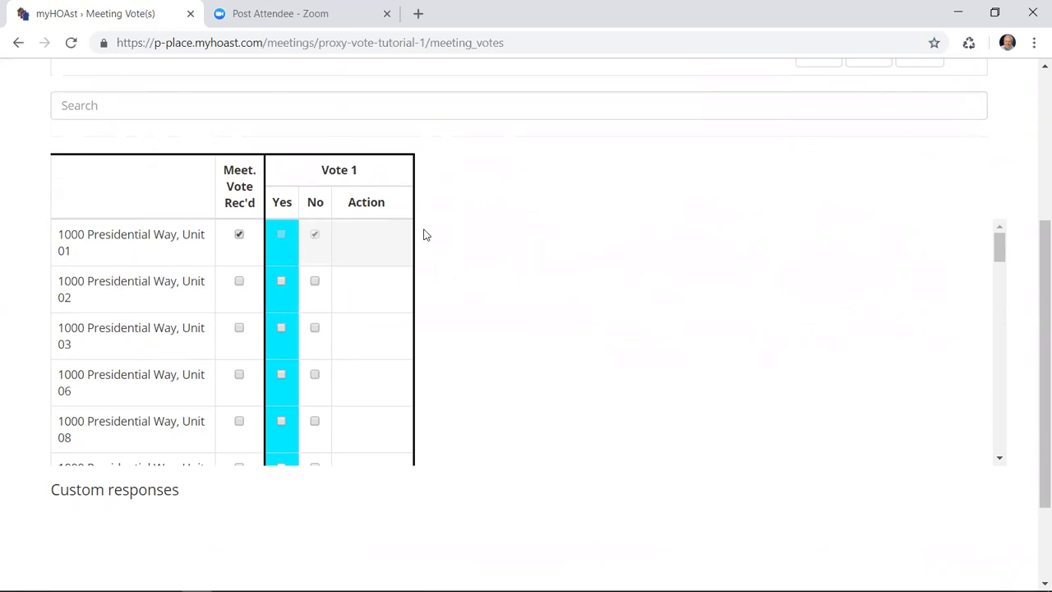
- Look up the recorded vote of Unit 13, and find Unit 18 and save a received Yes vote for it
{"action": "left_click", "coordinate": [134, 105]}
{"action": "type", "text": "13"}
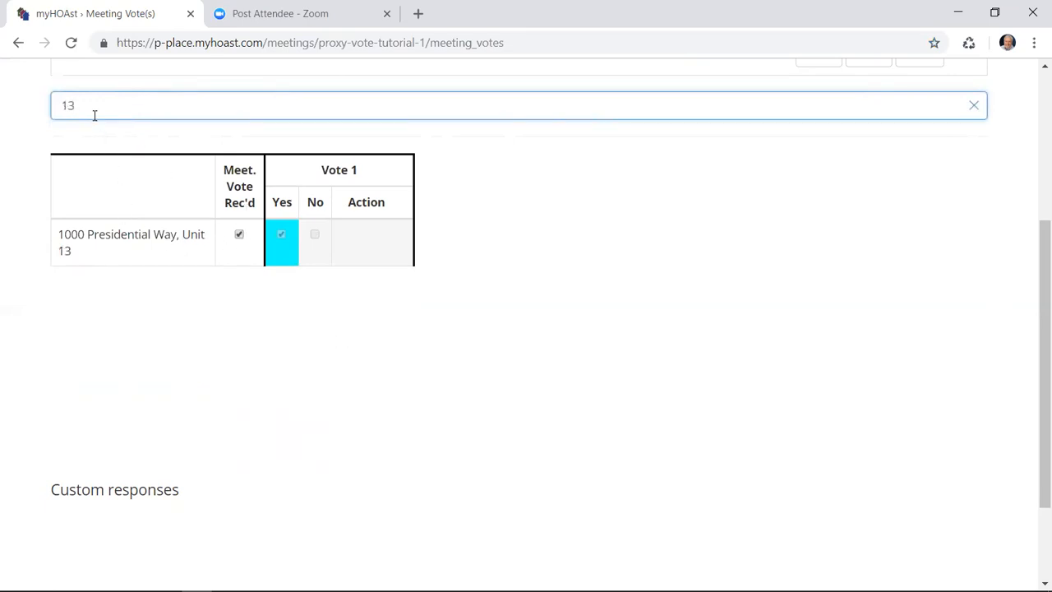
{"action": "left_click_drag", "start_coordinate": [75, 106], "coordinate": [50, 111]}
{"action": "type", "text": "18"}
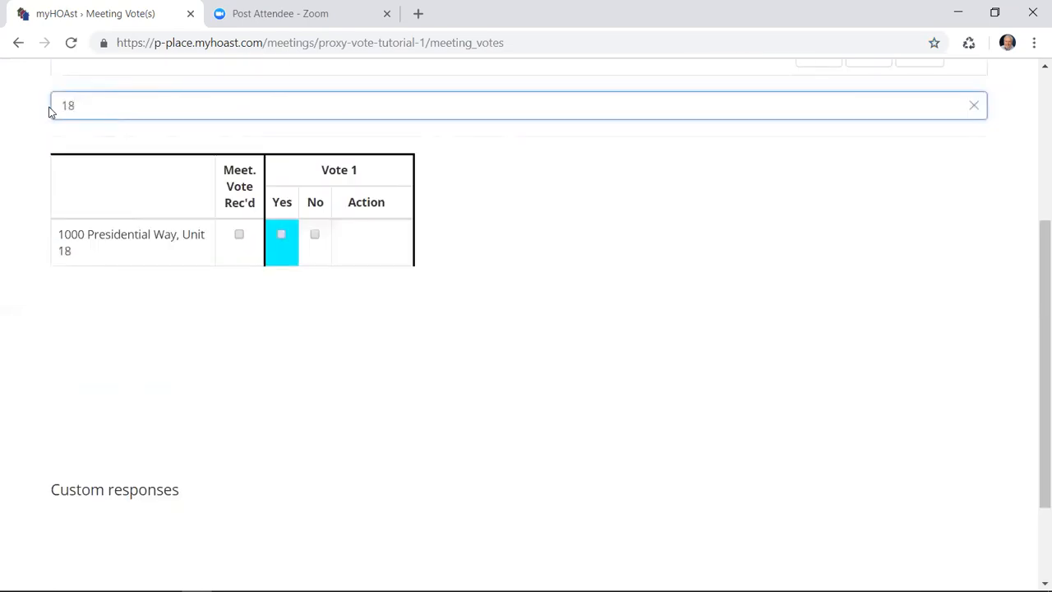
{"action": "left_click", "coordinate": [239, 235]}
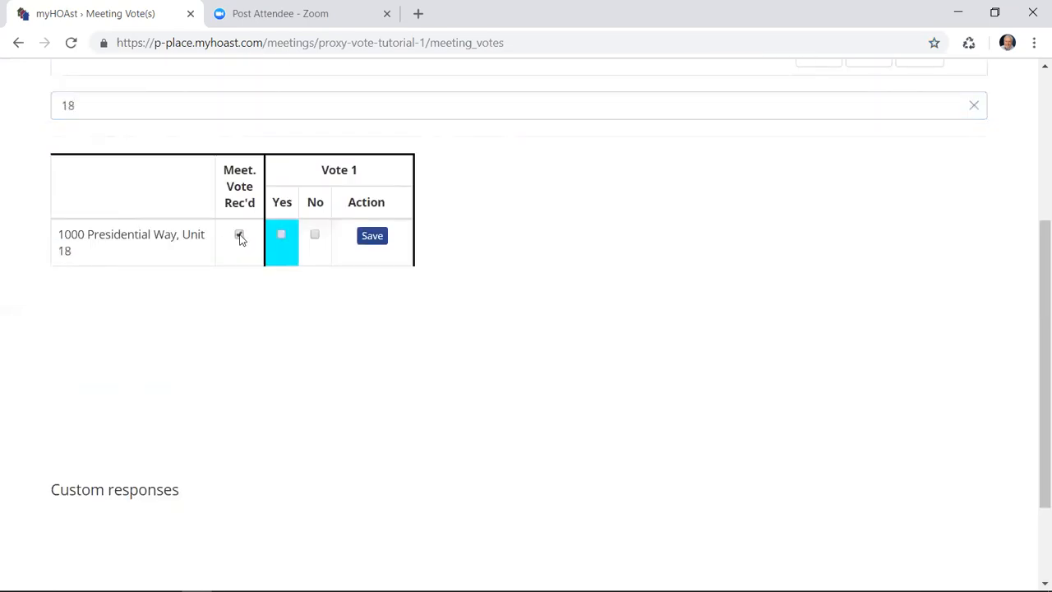
{"action": "left_click", "coordinate": [282, 236]}
{"action": "left_click", "coordinate": [368, 237]}
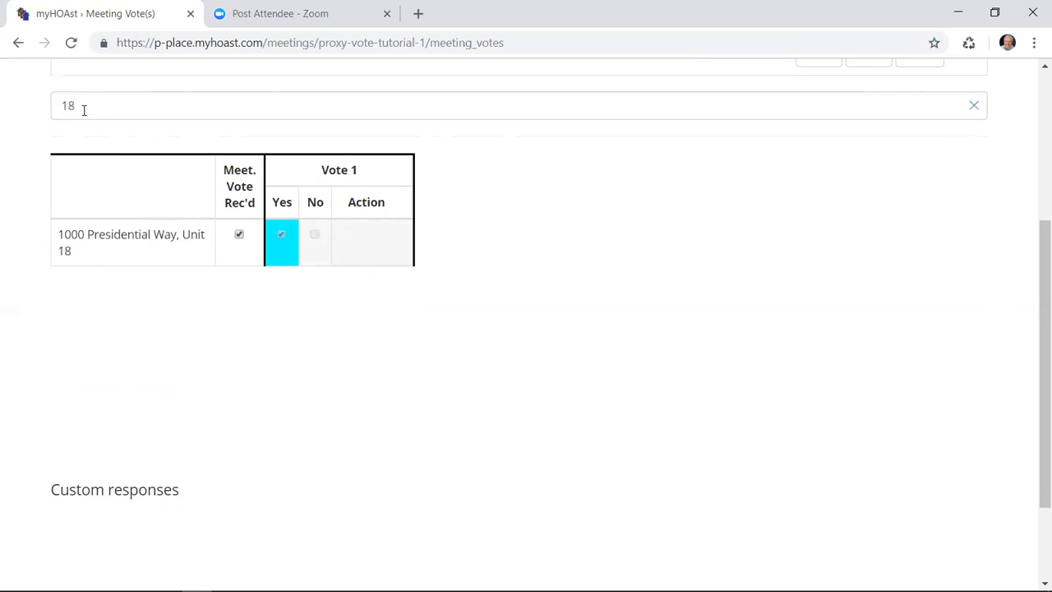
- Search for "nixon" to find Unit 37, reveal its owner, and save a received Yes vote for that unit
{"action": "left_click_drag", "start_coordinate": [82, 105], "coordinate": [46, 106]}
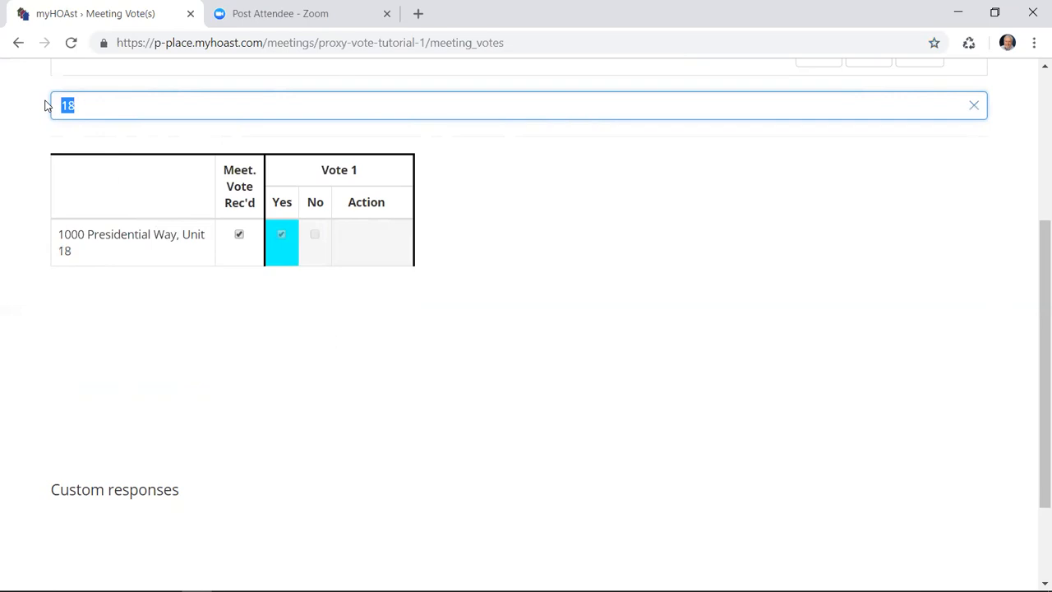
{"action": "type", "text": "nixon"}
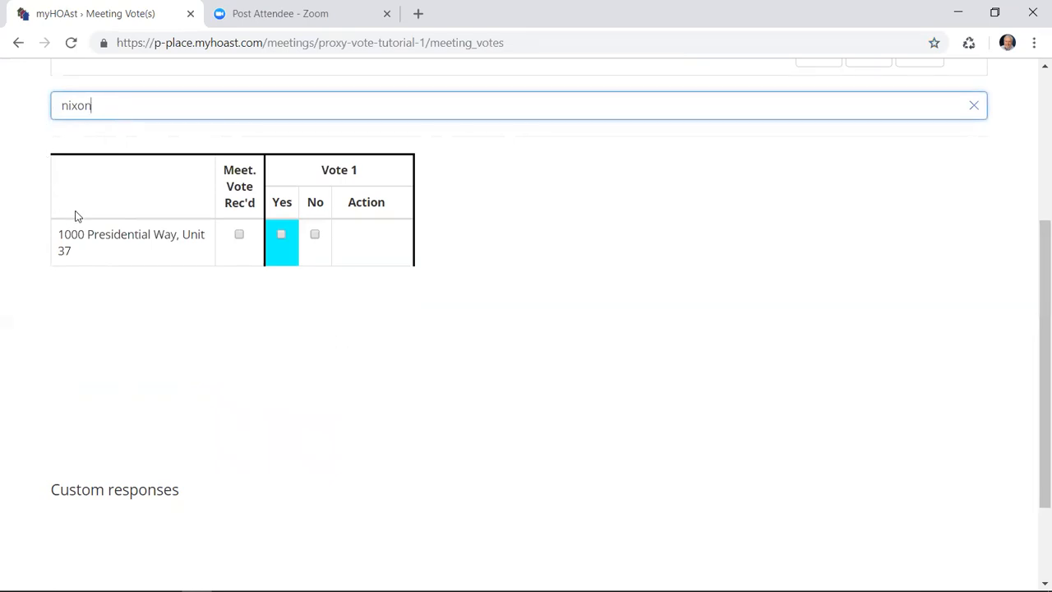
{"action": "left_click", "coordinate": [91, 239]}
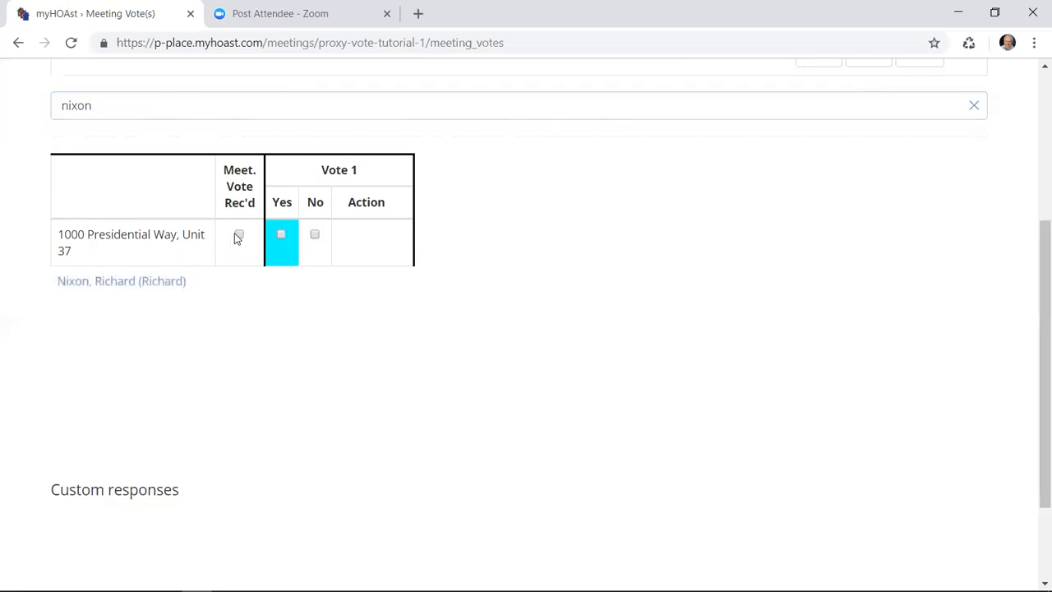
{"action": "left_click", "coordinate": [239, 236]}
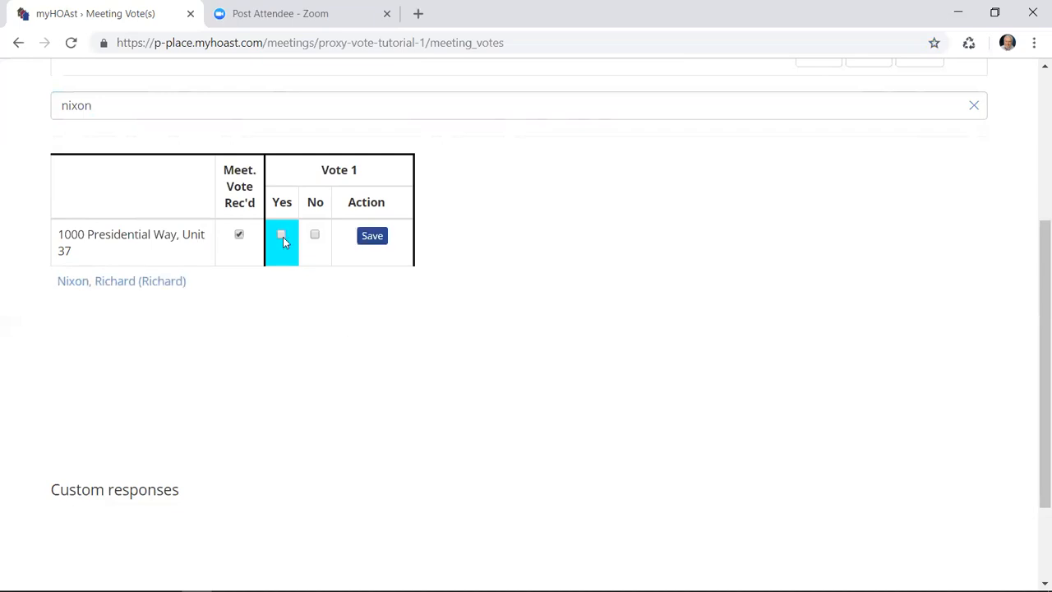
{"action": "left_click", "coordinate": [281, 235]}
{"action": "left_click", "coordinate": [367, 238]}
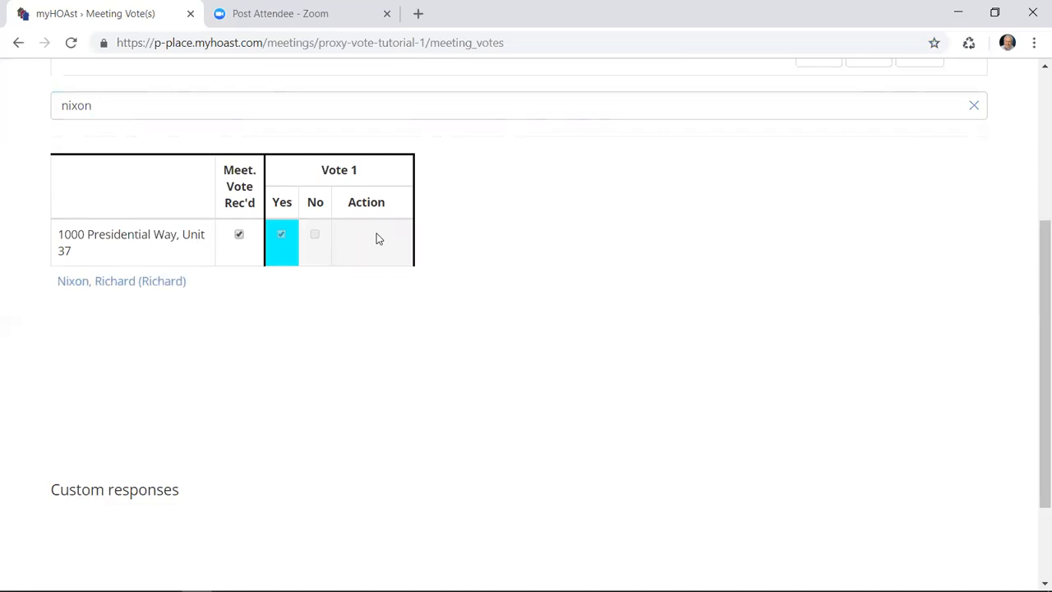
- View the meeting vote report for Vote 1 and return to the list of owner's meetings
{"action": "scroll", "coordinate": [379, 239], "scroll_direction": "up", "scroll_amount": 3}
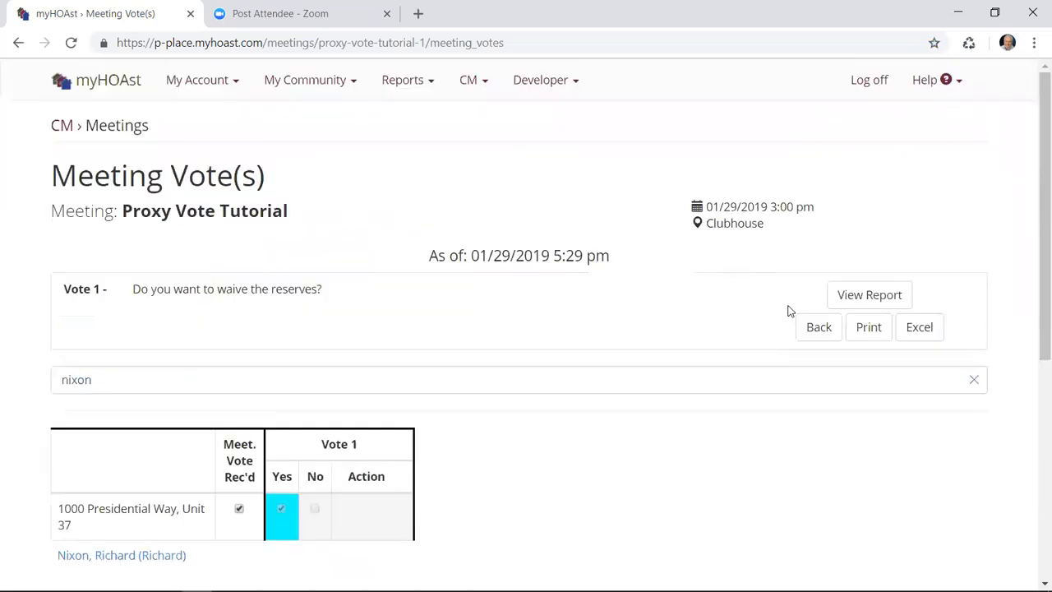
{"action": "left_click", "coordinate": [855, 296]}
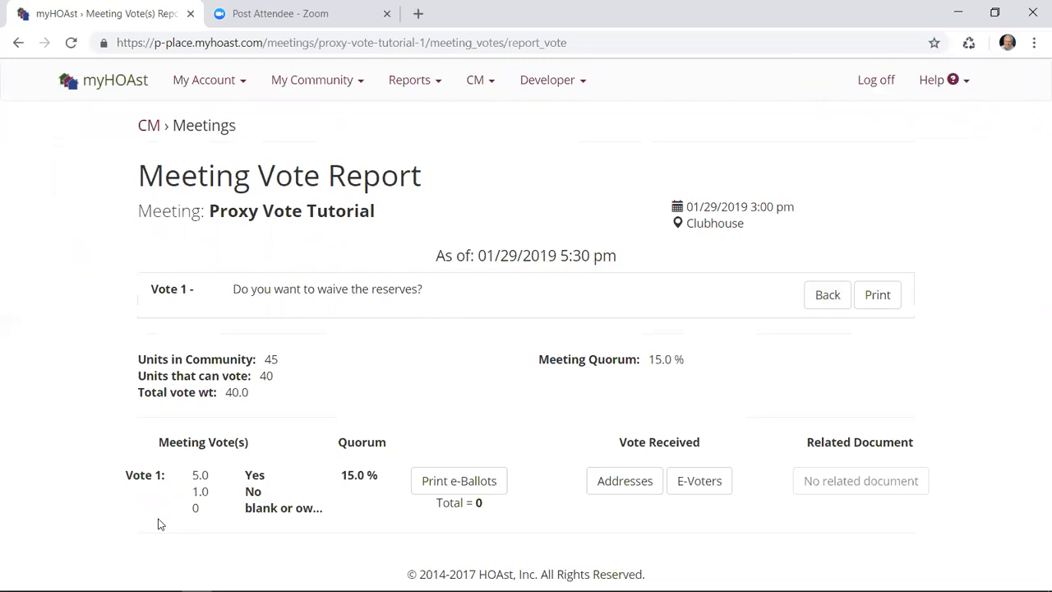
{"action": "left_click", "coordinate": [816, 294]}
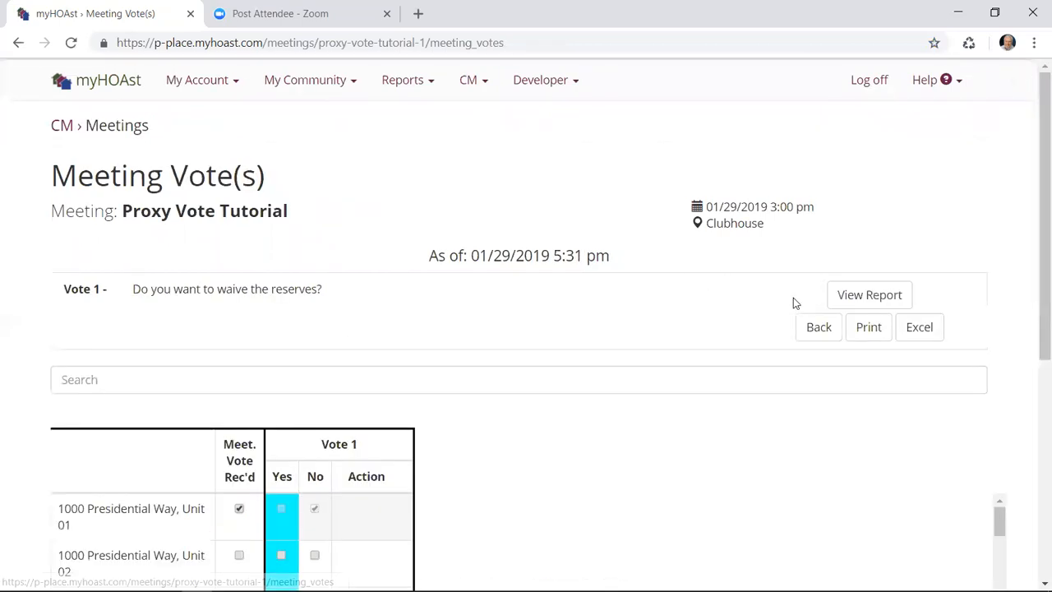
{"action": "left_click", "coordinate": [802, 326]}
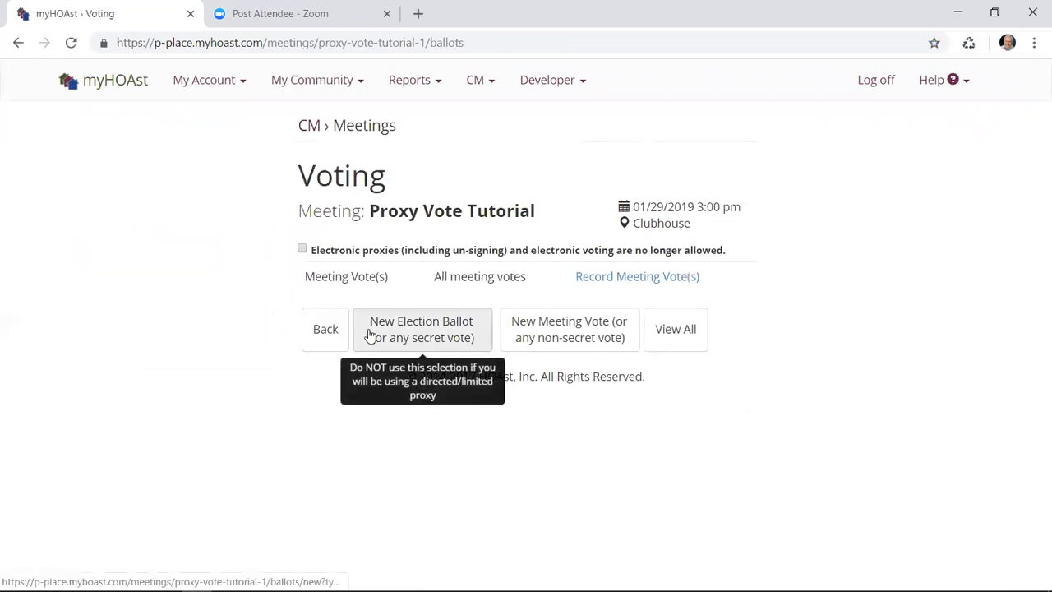
{"action": "left_click", "coordinate": [329, 330]}
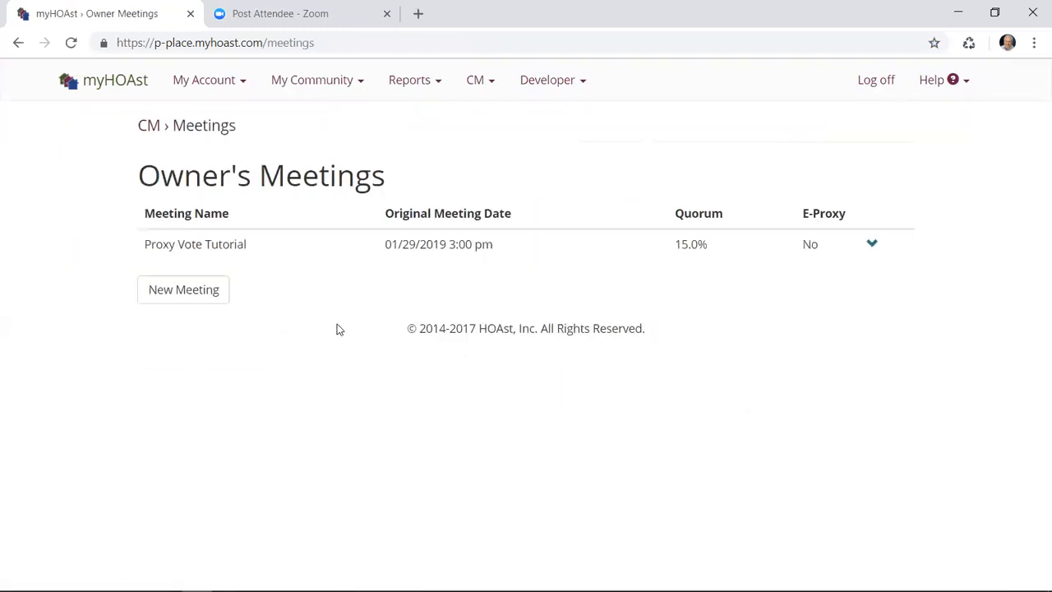
- Close electronic proxies and electronic voting for the Proxy Vote Tutorial meeting
{"action": "left_click", "coordinate": [319, 259]}
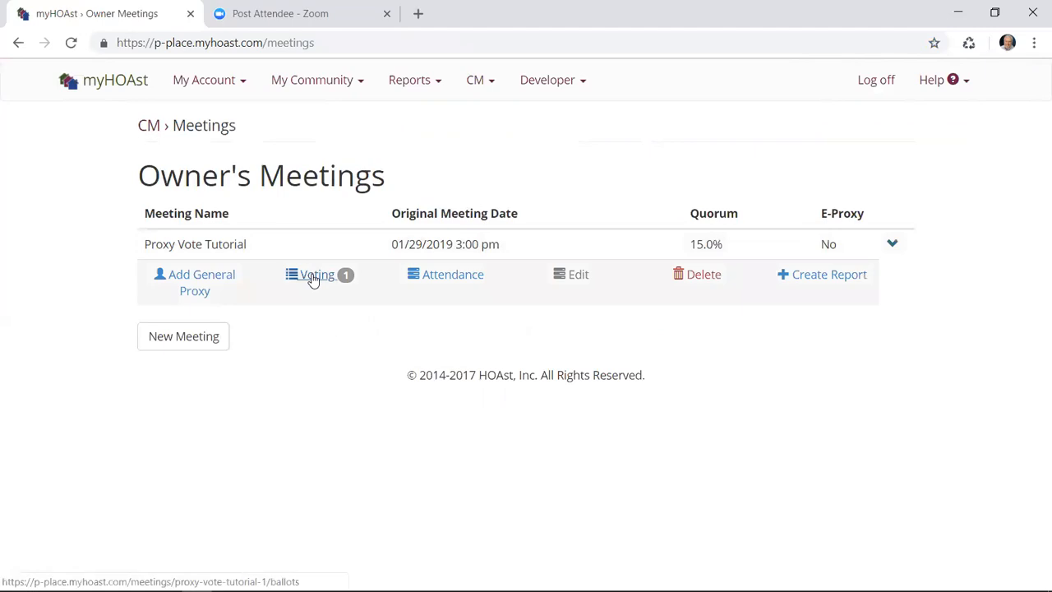
{"action": "left_click", "coordinate": [313, 278]}
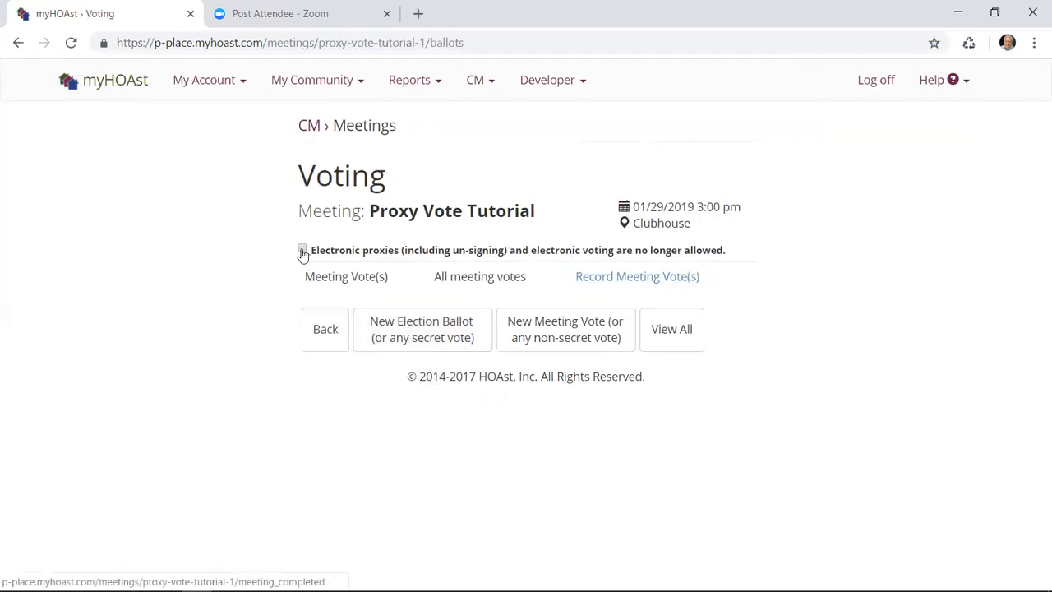
{"action": "left_click", "coordinate": [302, 251]}
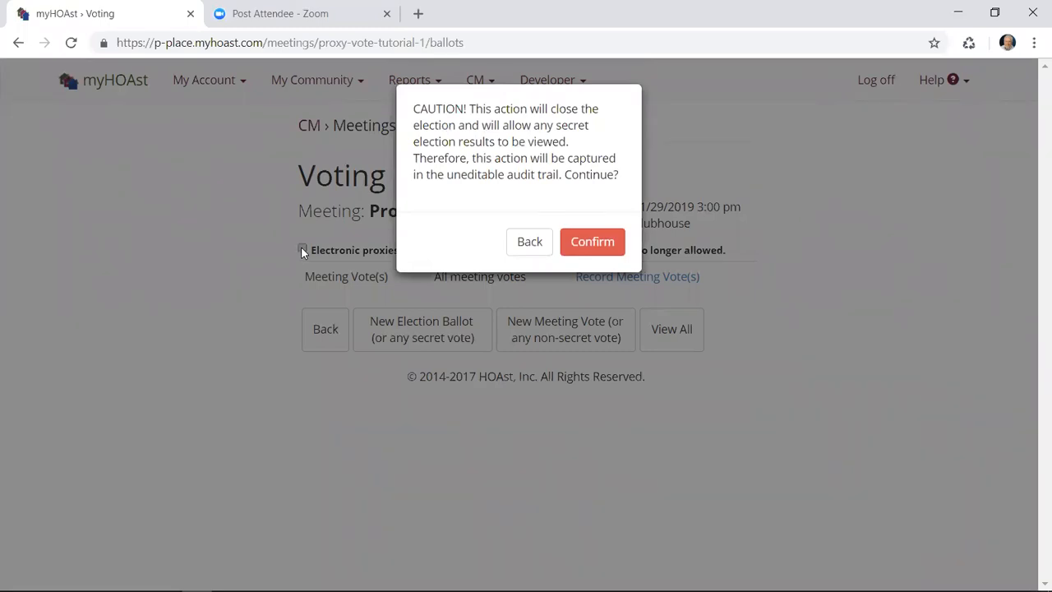
{"action": "left_click", "coordinate": [585, 260]}
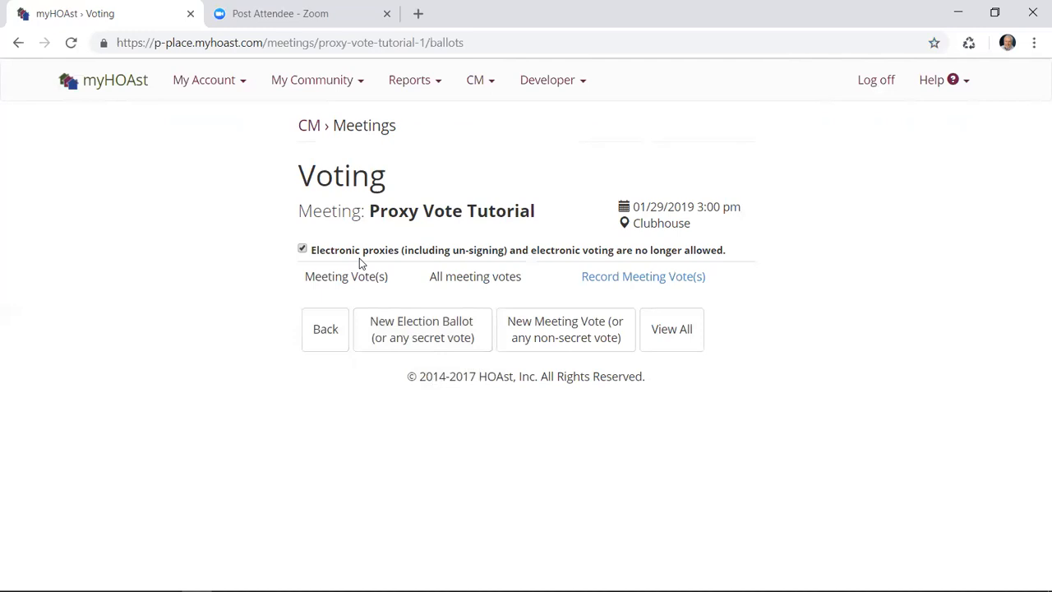
- Record a received Yes vote for Unit 02 and a received vote with neither Yes nor No for Unit 03
{"action": "left_click", "coordinate": [623, 280]}
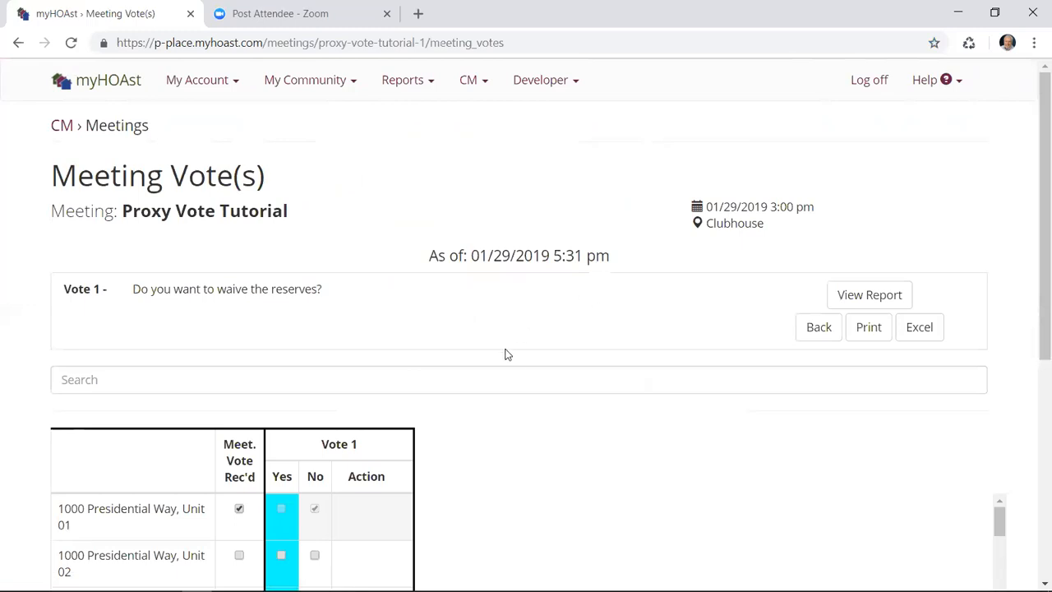
{"action": "scroll", "coordinate": [506, 355], "scroll_direction": "down", "scroll_amount": 3}
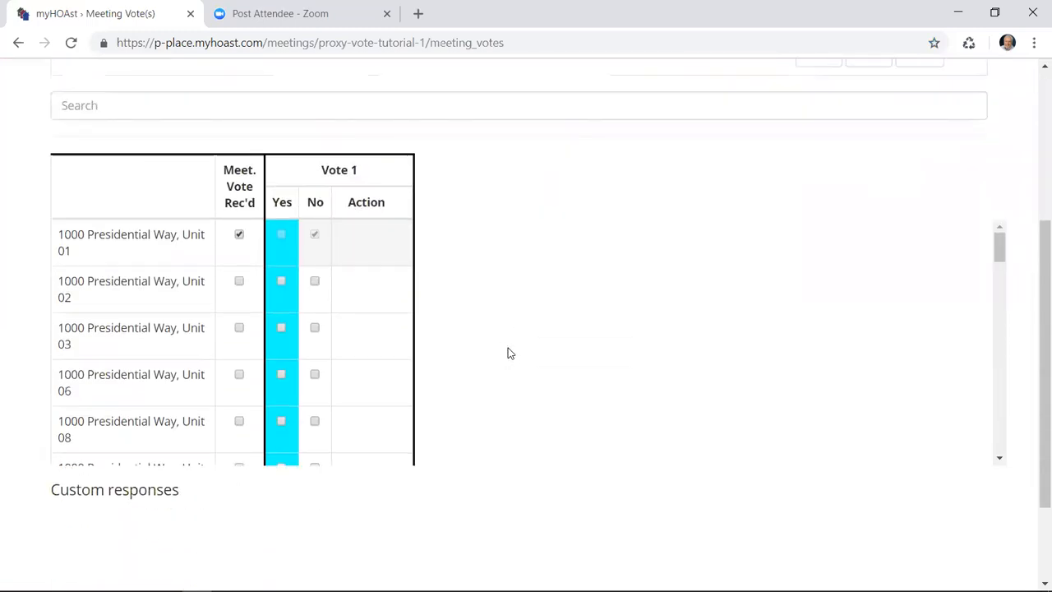
{"action": "left_click", "coordinate": [240, 282]}
{"action": "left_click", "coordinate": [280, 281]}
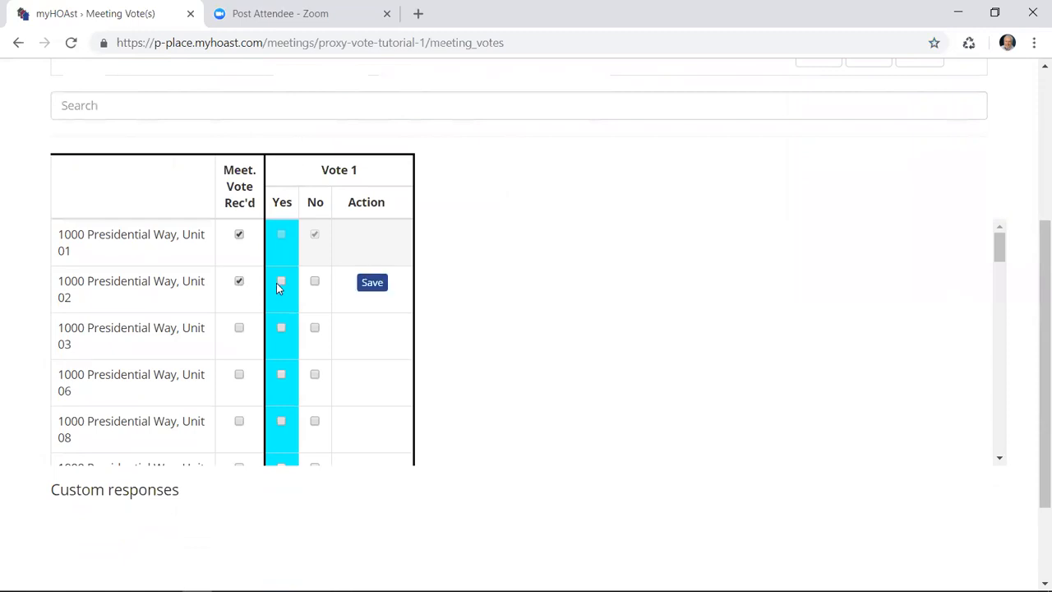
{"action": "left_click", "coordinate": [367, 286]}
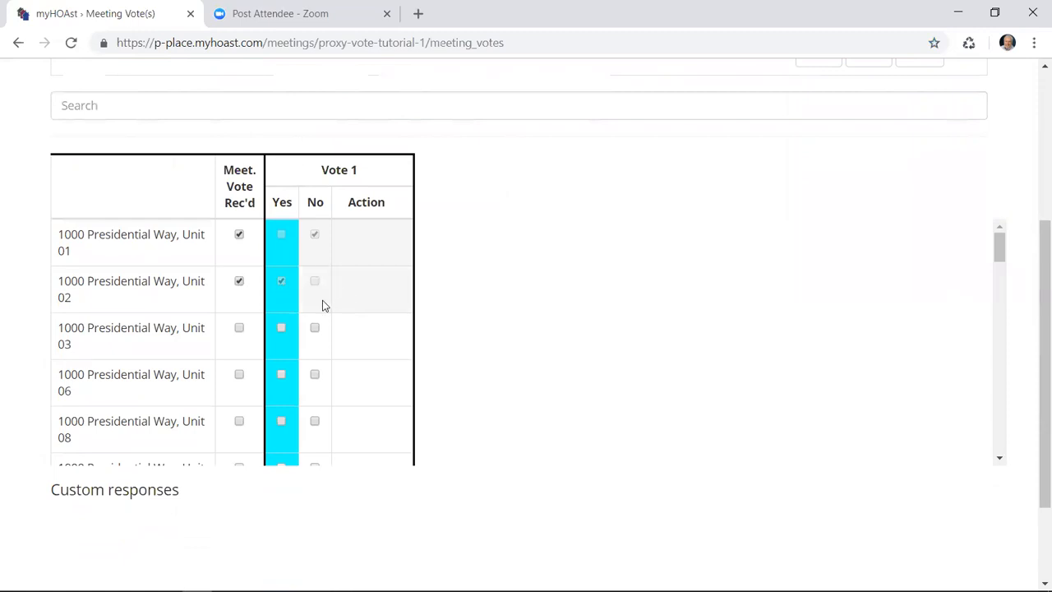
{"action": "left_click", "coordinate": [240, 329]}
{"action": "left_click", "coordinate": [366, 333]}
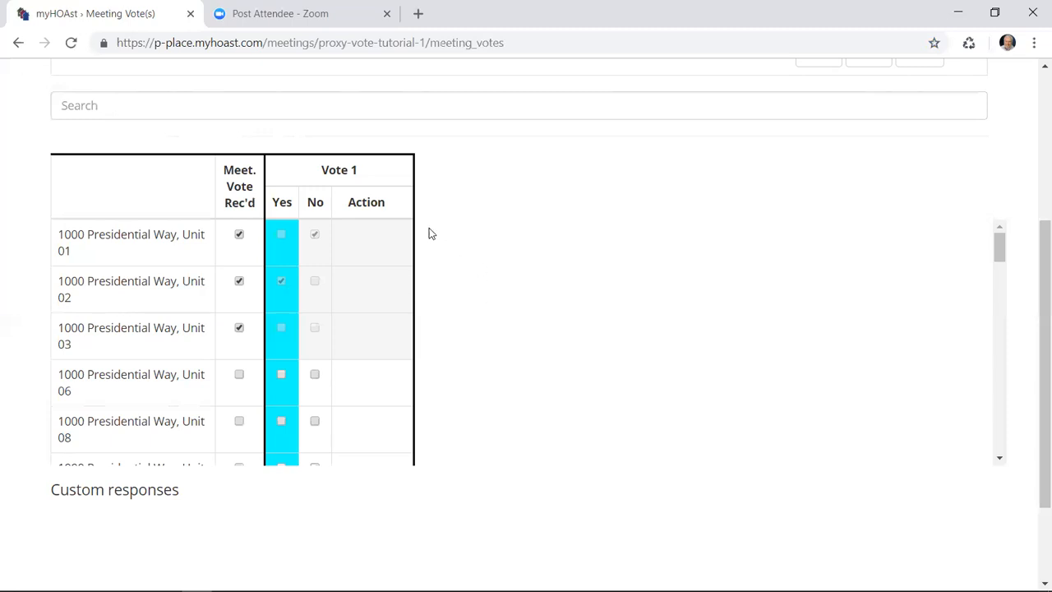
- Search the meeting vote list for Unit 13 and Unit 14 to check their recorded votes
{"action": "left_click", "coordinate": [106, 106]}
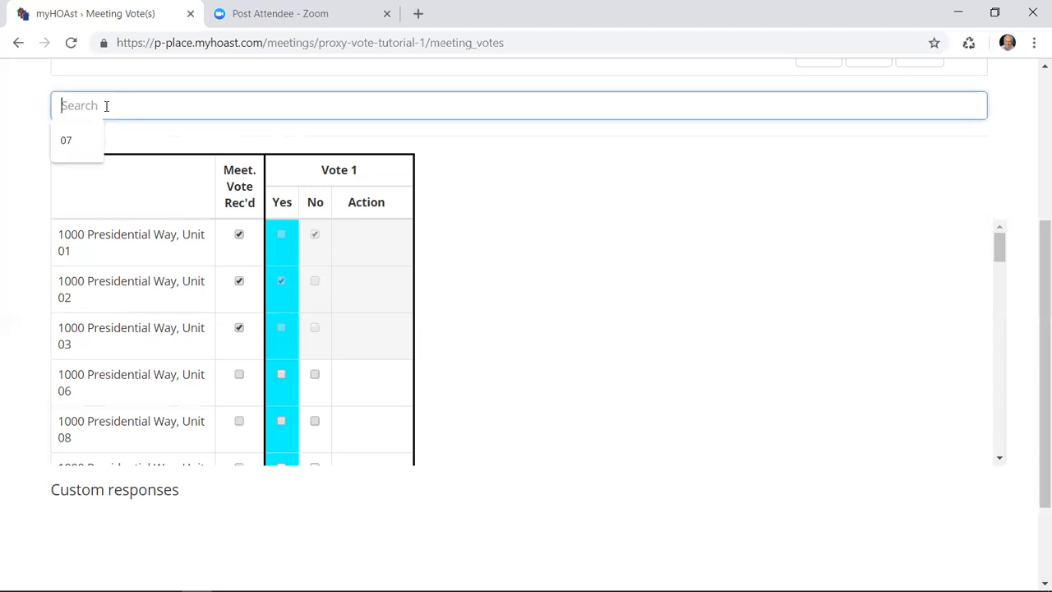
{"action": "type", "text": "13"}
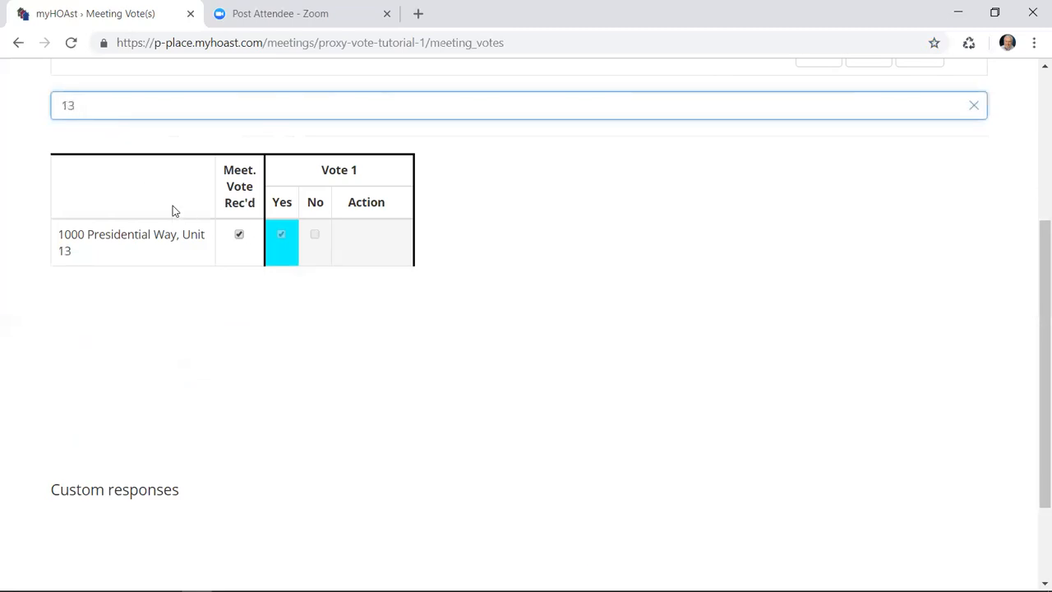
{"action": "left_click_drag", "start_coordinate": [74, 115], "coordinate": [62, 110]}
{"action": "type", "text": "14"}
- Find Unit 30 in the vote list and save a received vote for it with neither Yes nor No
{"action": "left_click_drag", "start_coordinate": [88, 106], "coordinate": [30, 105]}
{"action": "type", "text": "30"}
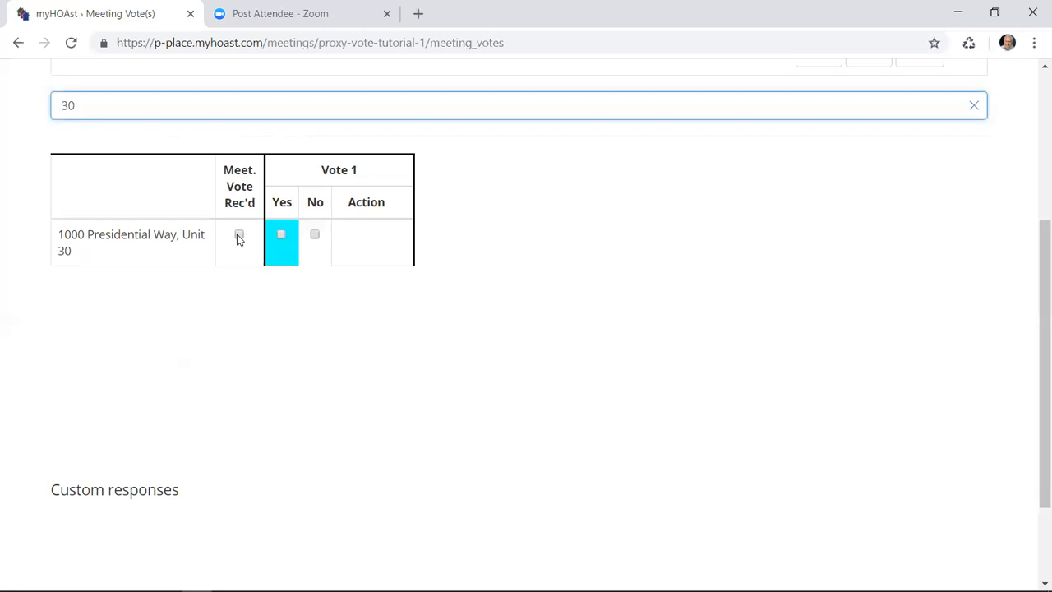
{"action": "left_click", "coordinate": [238, 237]}
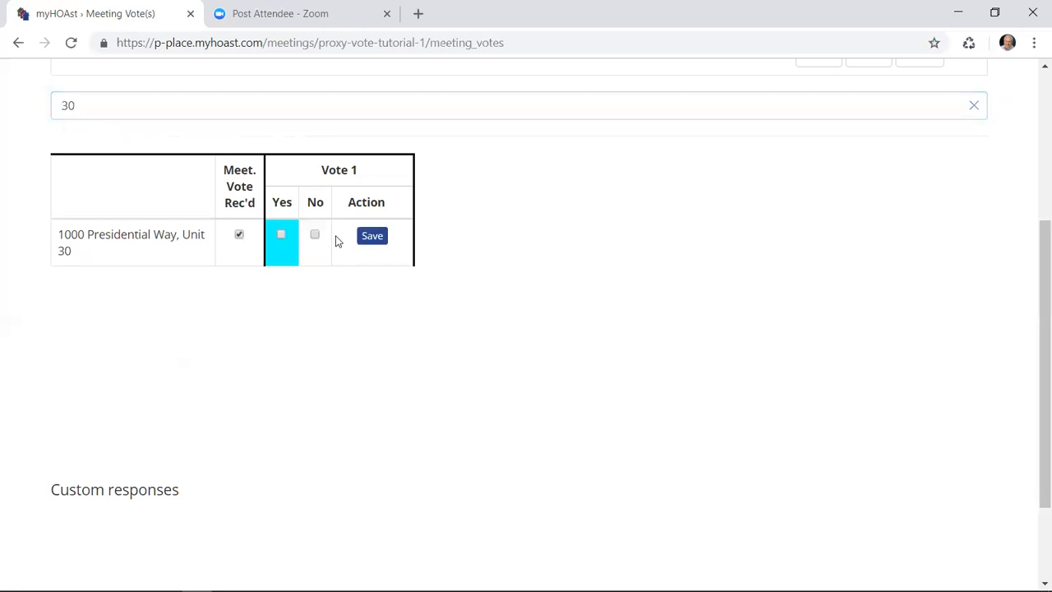
{"action": "left_click", "coordinate": [367, 237]}
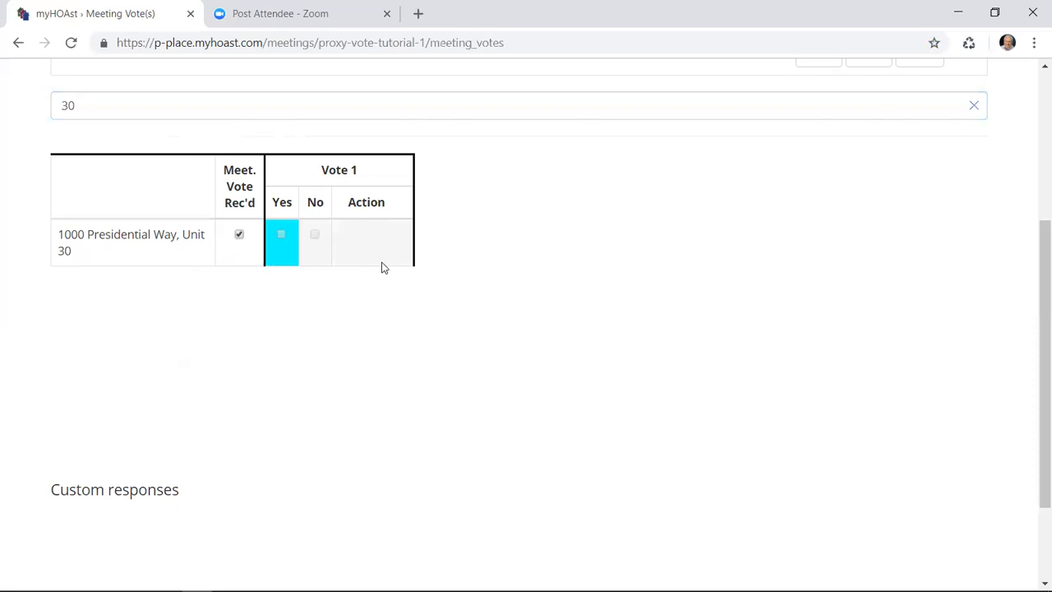
- Find Unit 40 in the vote list and save a received vote for it with neither Yes nor No
{"action": "left_click_drag", "start_coordinate": [76, 105], "coordinate": [47, 108]}
{"action": "type", "text": "40"}
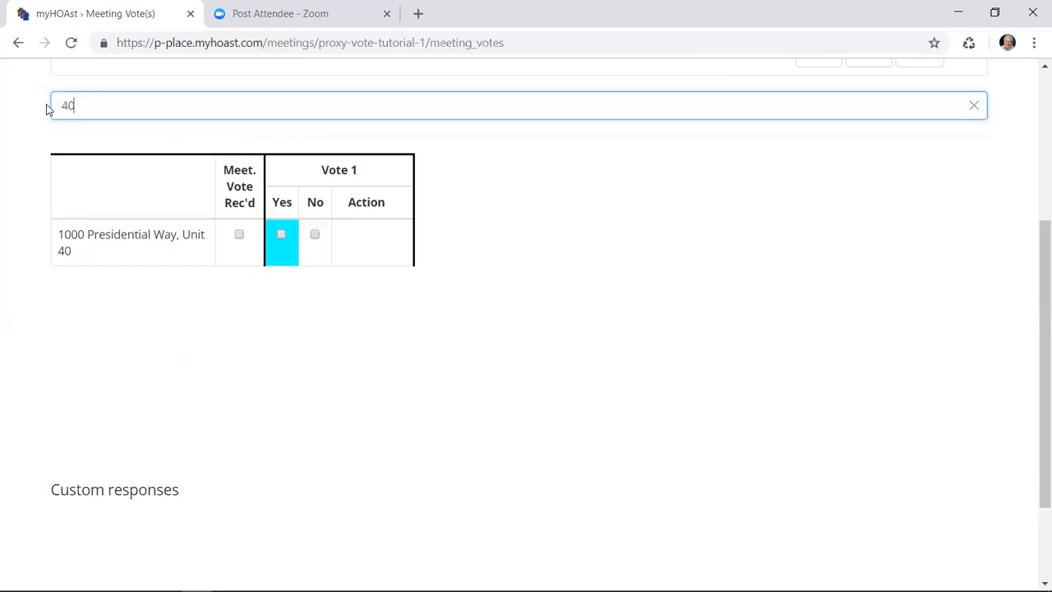
{"action": "left_click", "coordinate": [240, 237]}
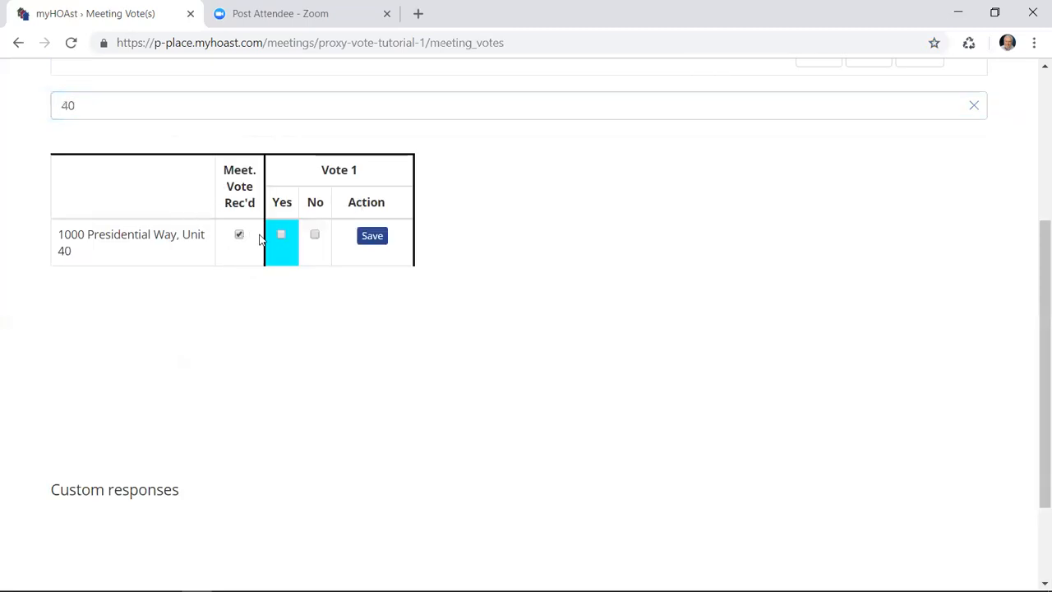
{"action": "left_click", "coordinate": [365, 240]}
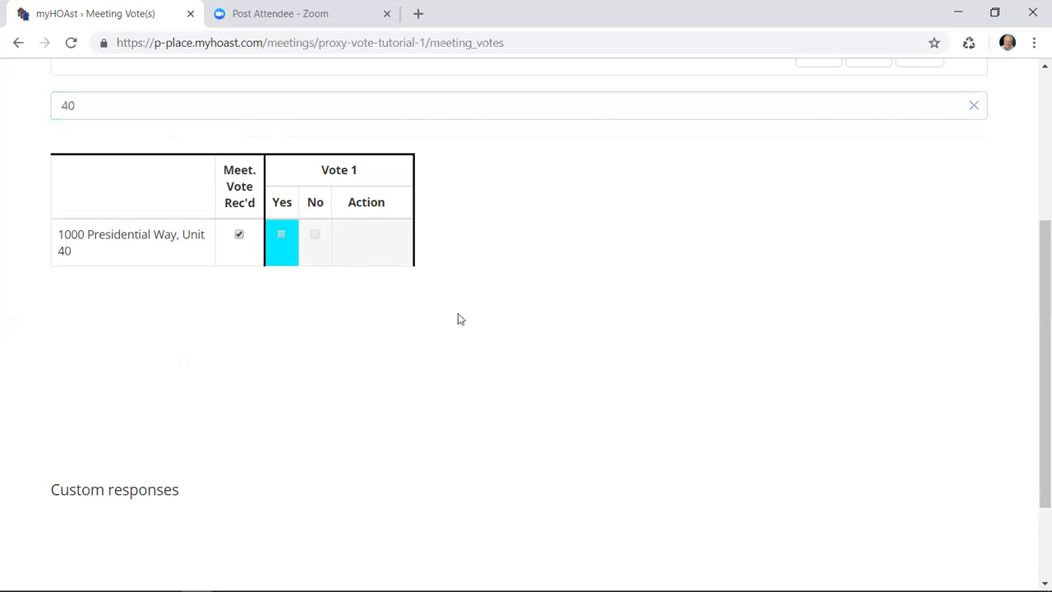
- View the meeting vote report to check the totals and quorum for Vote 1, and return to the list of owner's meetings
{"action": "scroll", "coordinate": [458, 314], "scroll_direction": "up", "scroll_amount": 2}
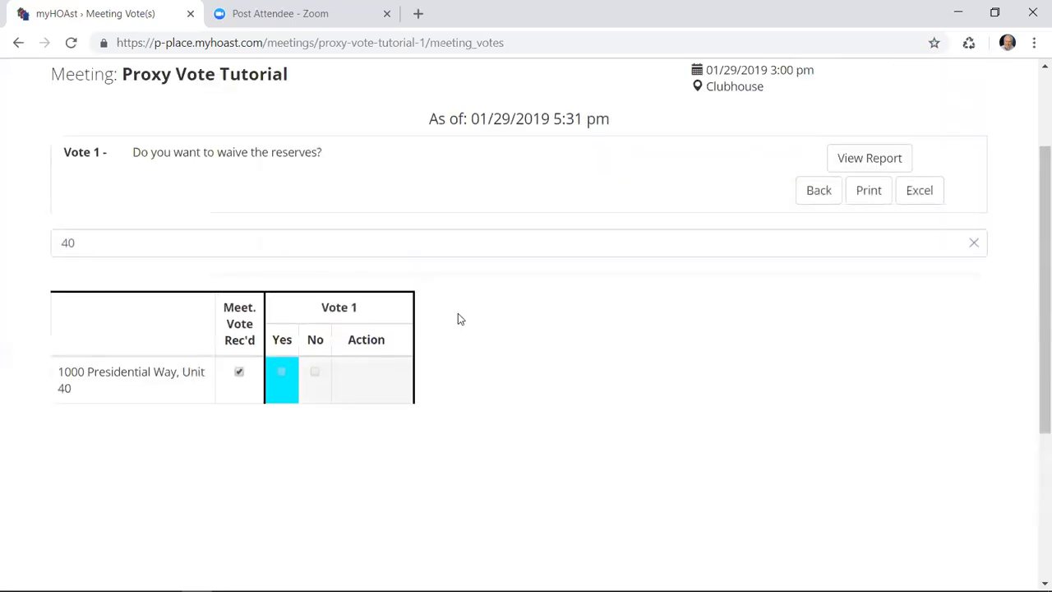
{"action": "left_click", "coordinate": [840, 165]}
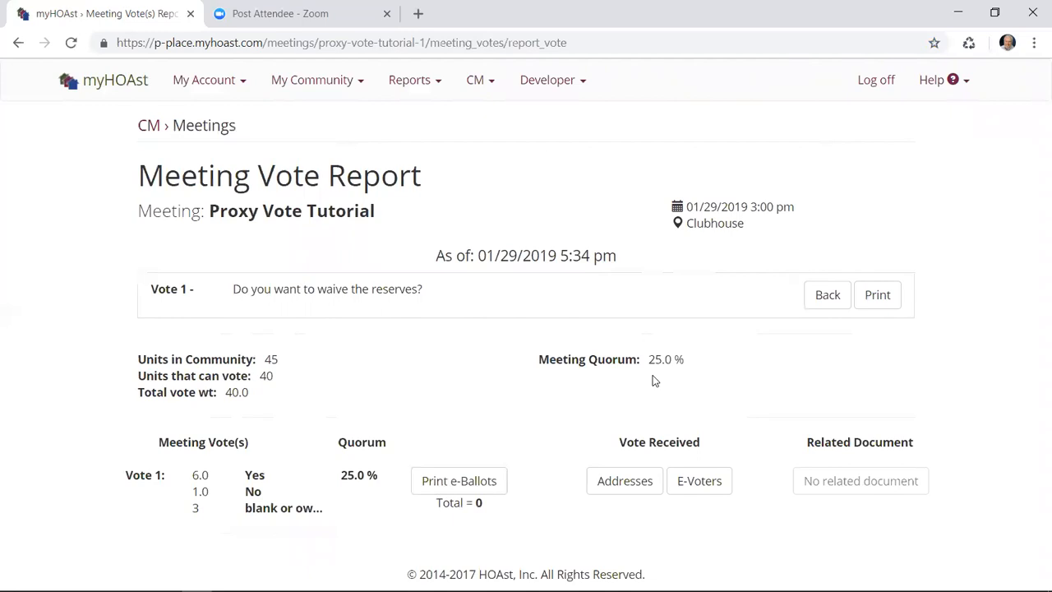
{"action": "left_click", "coordinate": [824, 301]}
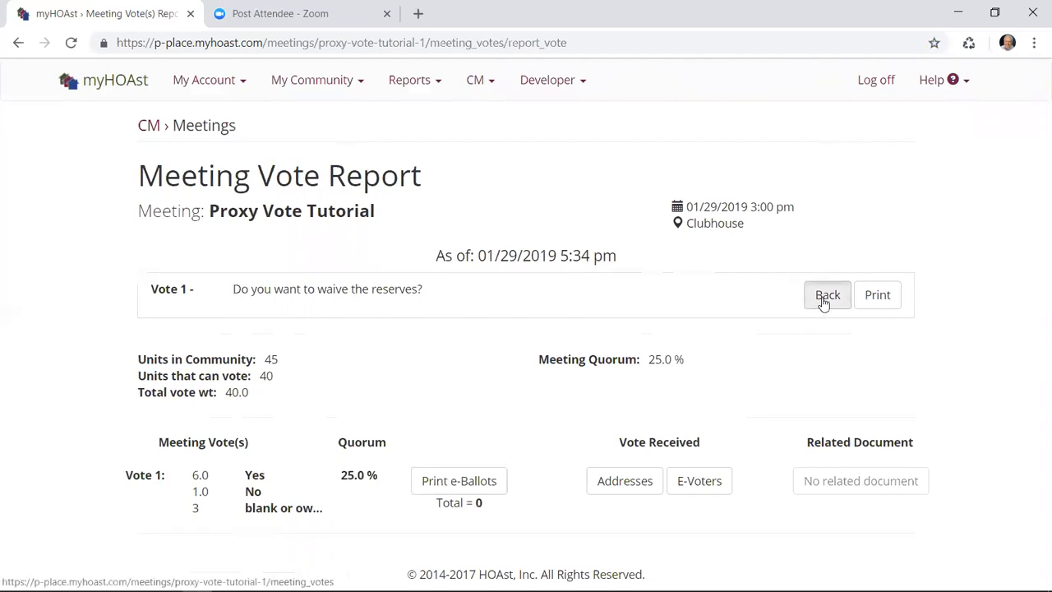
{"action": "left_click", "coordinate": [819, 329]}
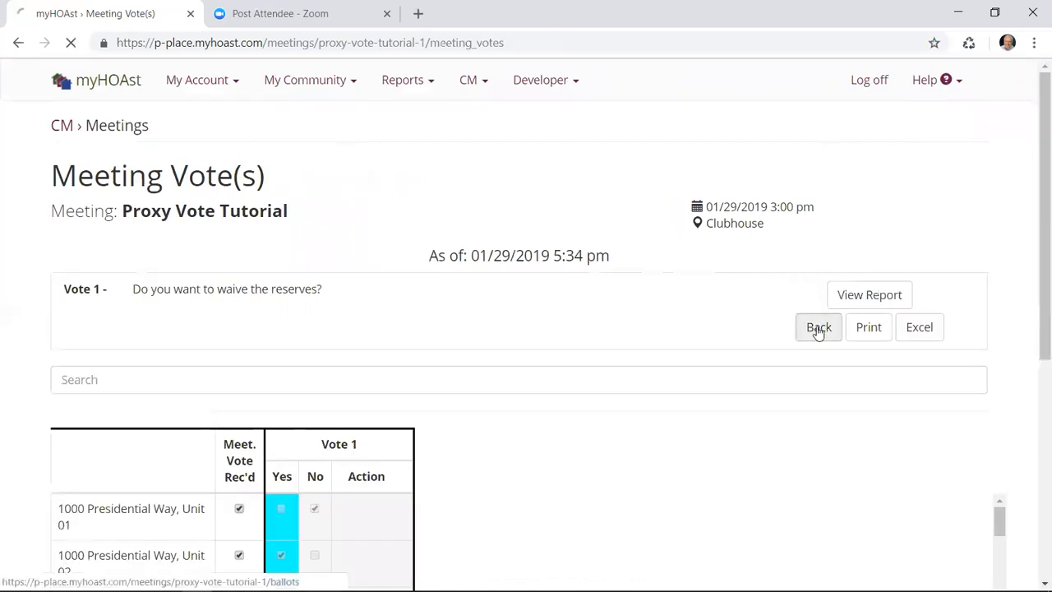
{"action": "left_click", "coordinate": [312, 340]}
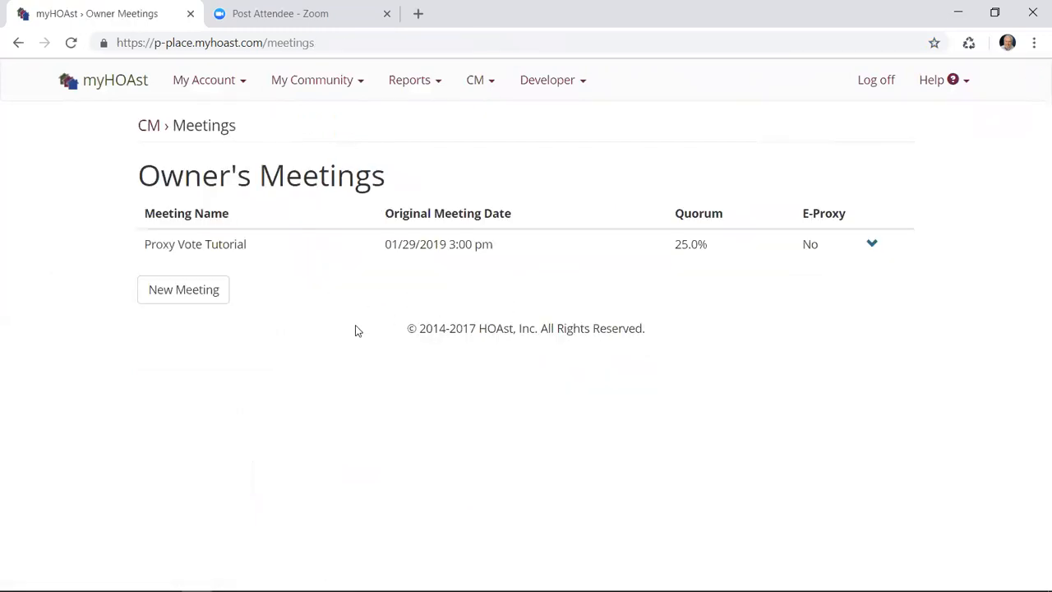
- Create the report for the Proxy Vote Tutorial meeting of 01/29/2019 and open the list of meeting reports
{"action": "left_click", "coordinate": [416, 255]}
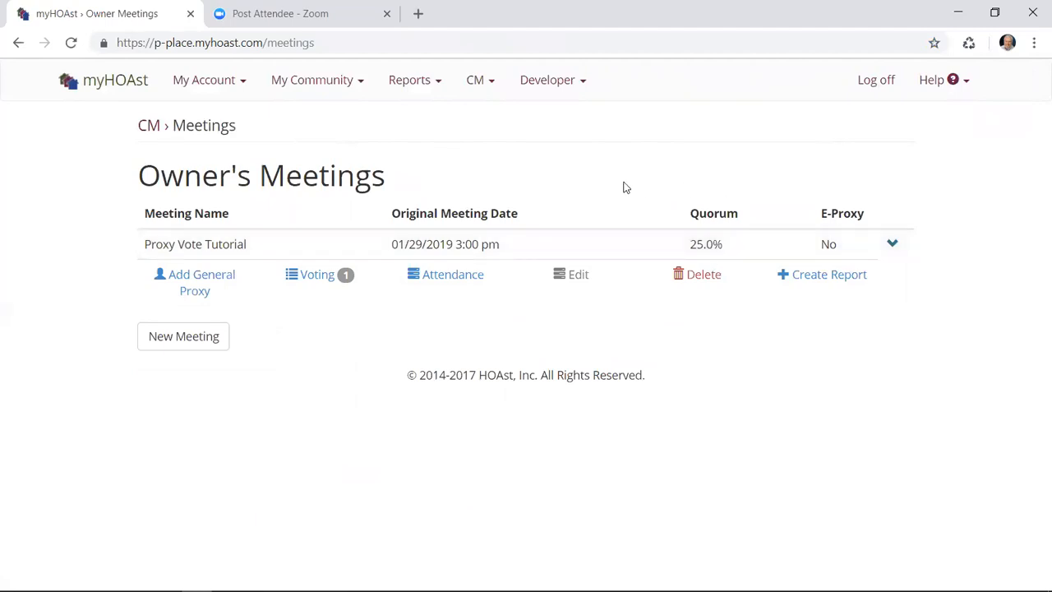
{"action": "left_click", "coordinate": [796, 280]}
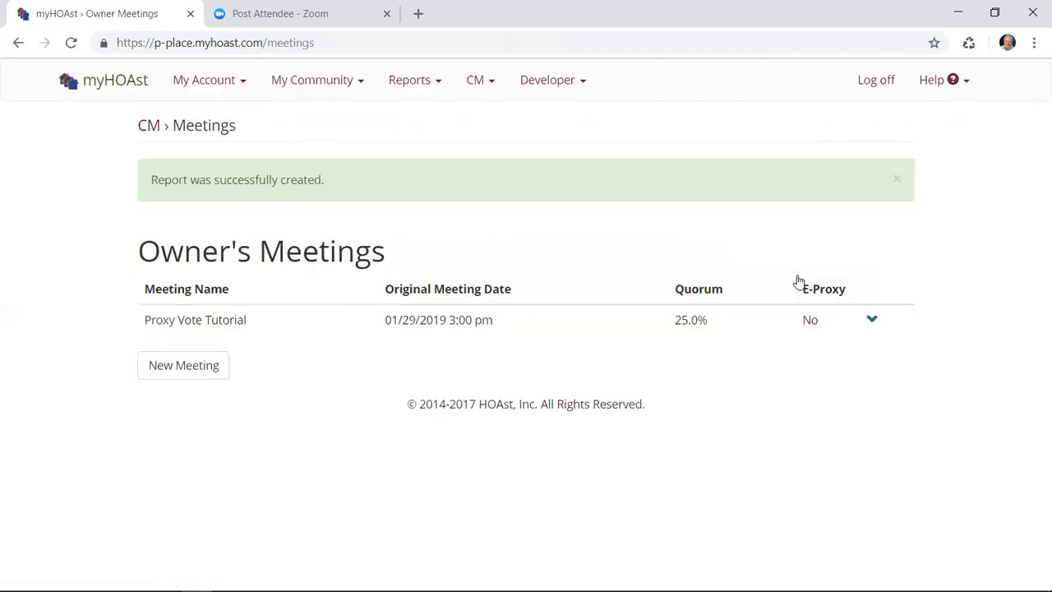
{"action": "left_click", "coordinate": [413, 88]}
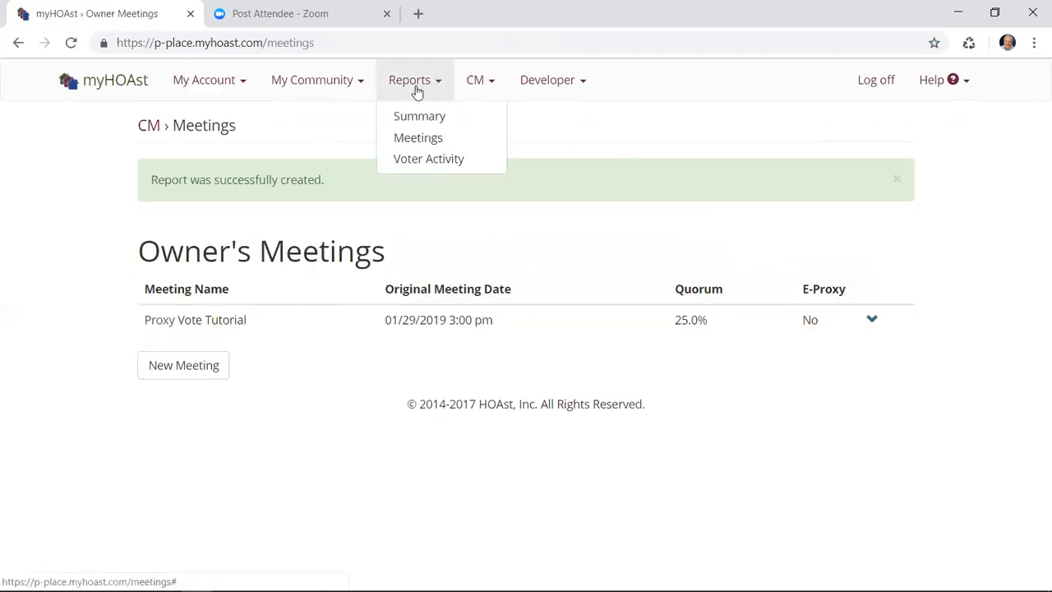
{"action": "left_click", "coordinate": [421, 142]}
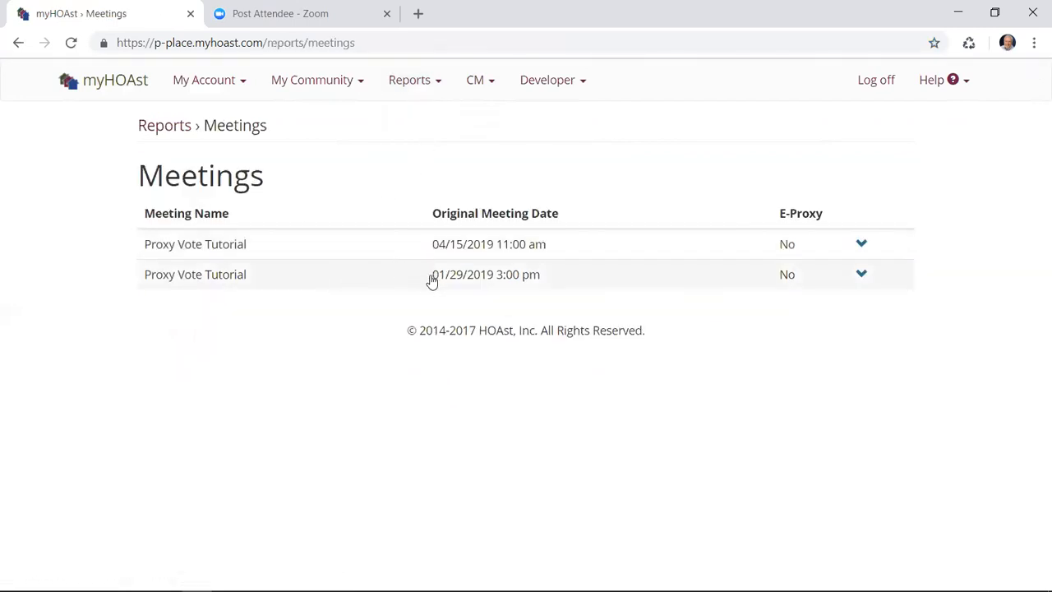
- Open the online voting opt-in and opt-out dates and update the options with the use of specified deadlines switched off
{"action": "left_click", "coordinate": [481, 85]}
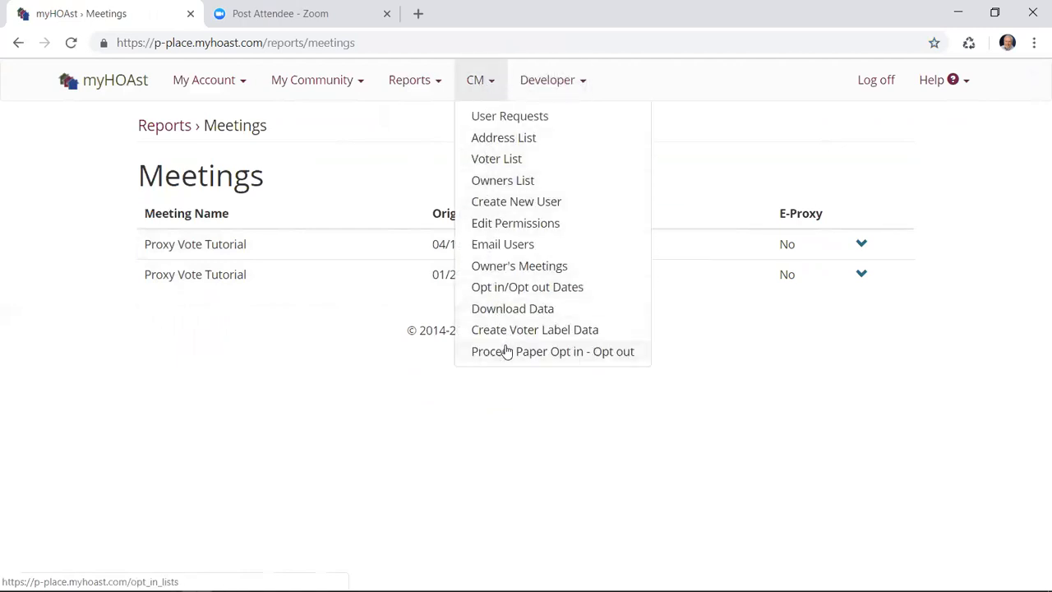
{"action": "left_click", "coordinate": [515, 289]}
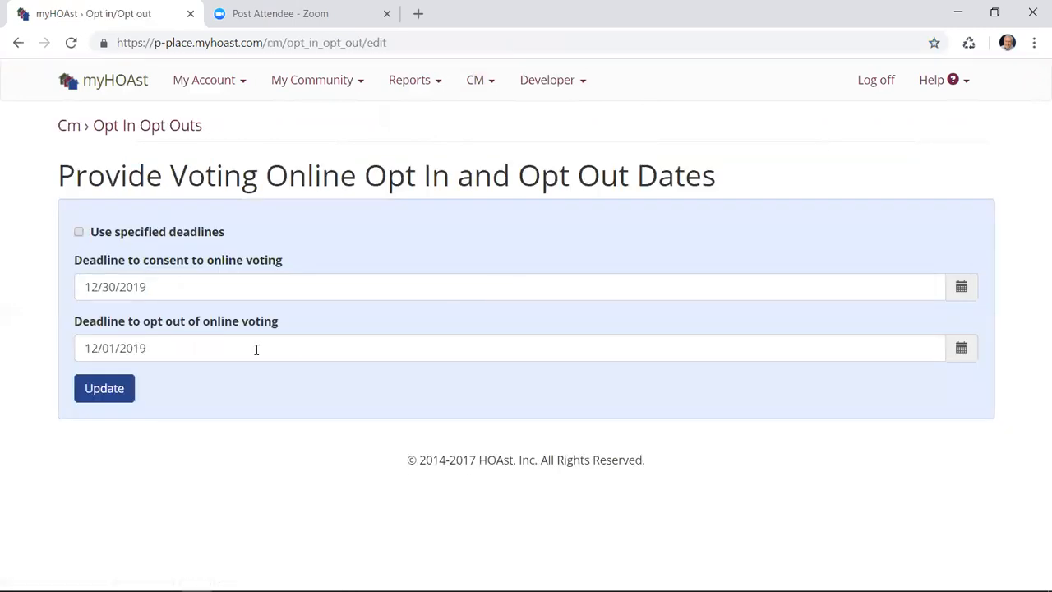
{"action": "left_click", "coordinate": [79, 235]}
{"action": "left_click", "coordinate": [109, 388]}
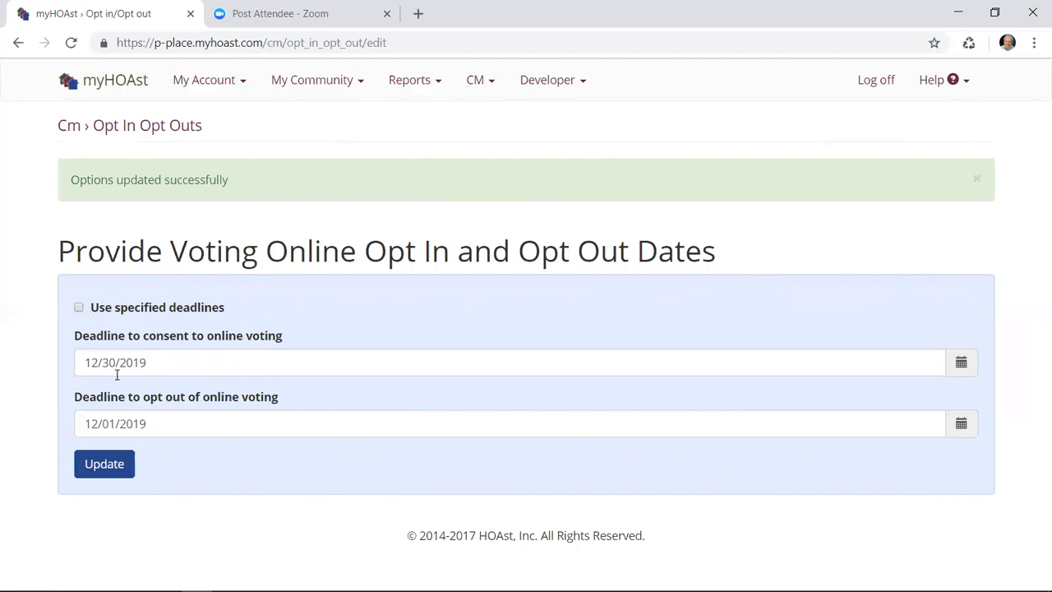
{"action": "left_click", "coordinate": [104, 465]}
{"action": "mouse_move", "coordinate": [368, 587]}
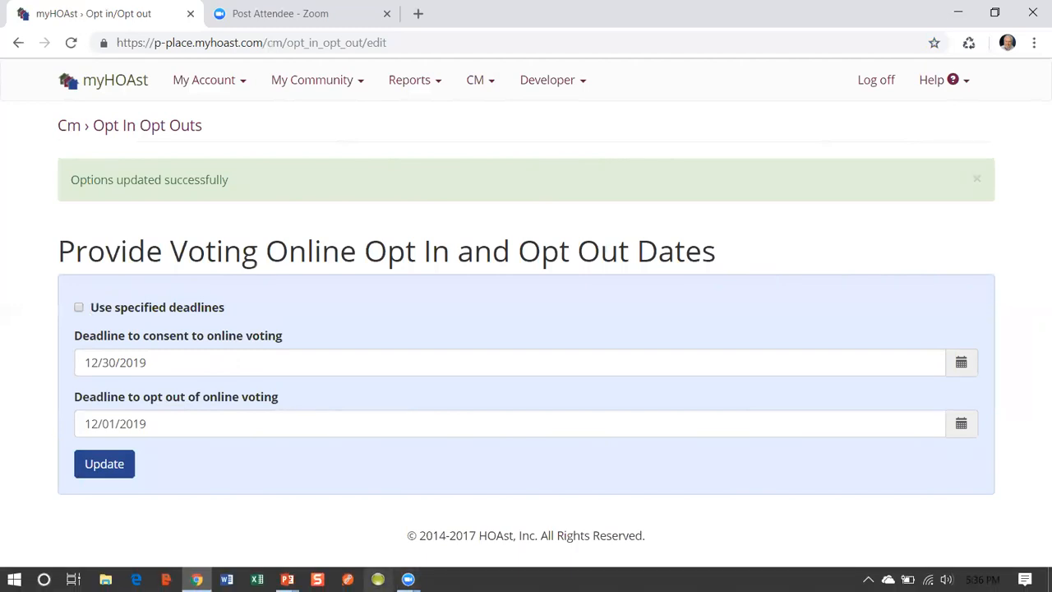